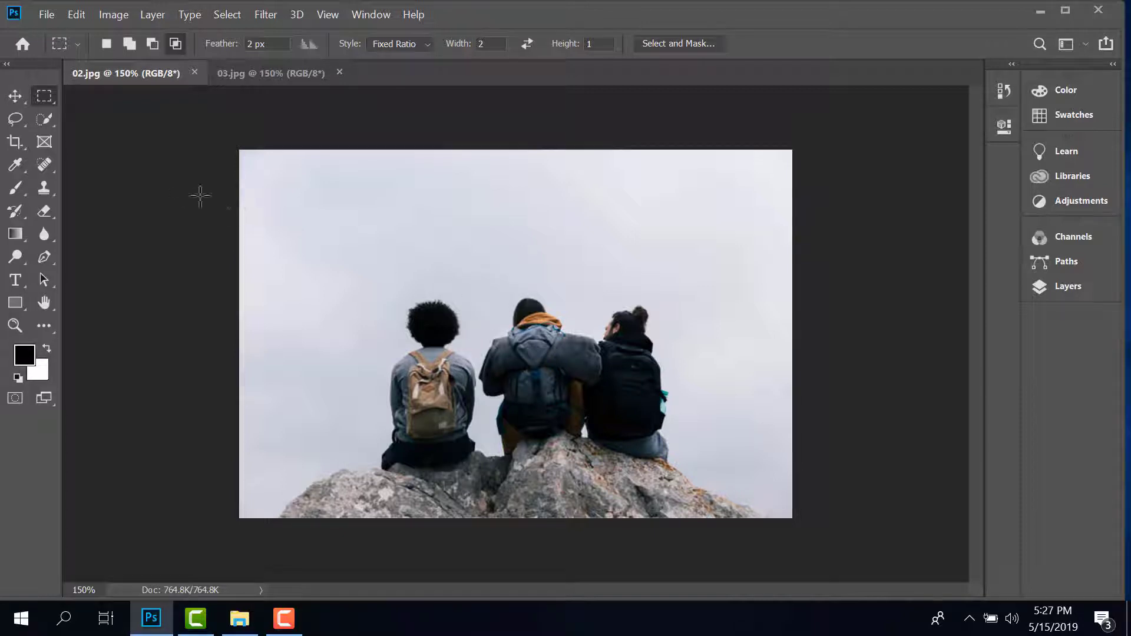
# Step: Switch from the Rectangular Marquee to the Move tool
pyautogui.click(23, 100)
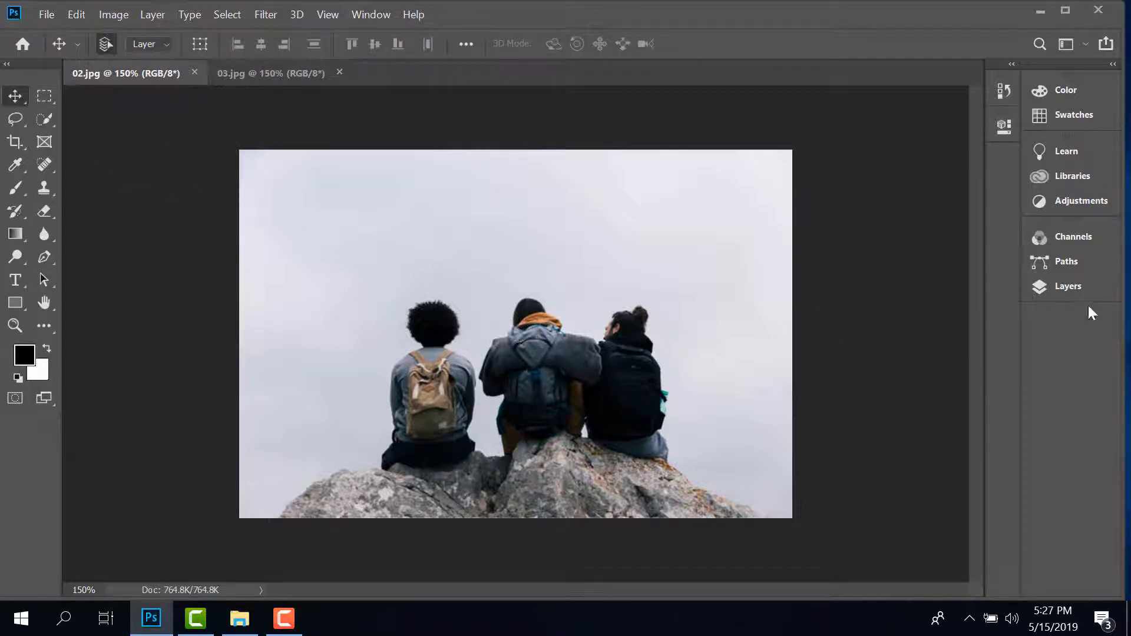
# Step: Show the Layers panel with 02.jpg's single locked Background layer
pyautogui.click(1040, 285)
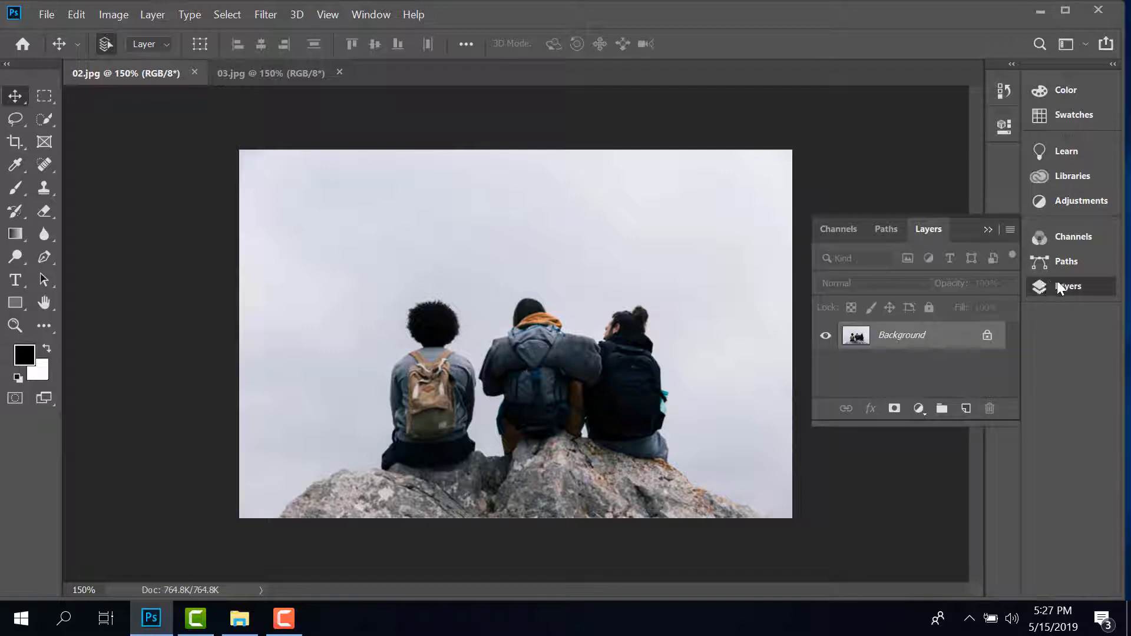
pyautogui.click(1057, 283)
pyautogui.click(371, 14)
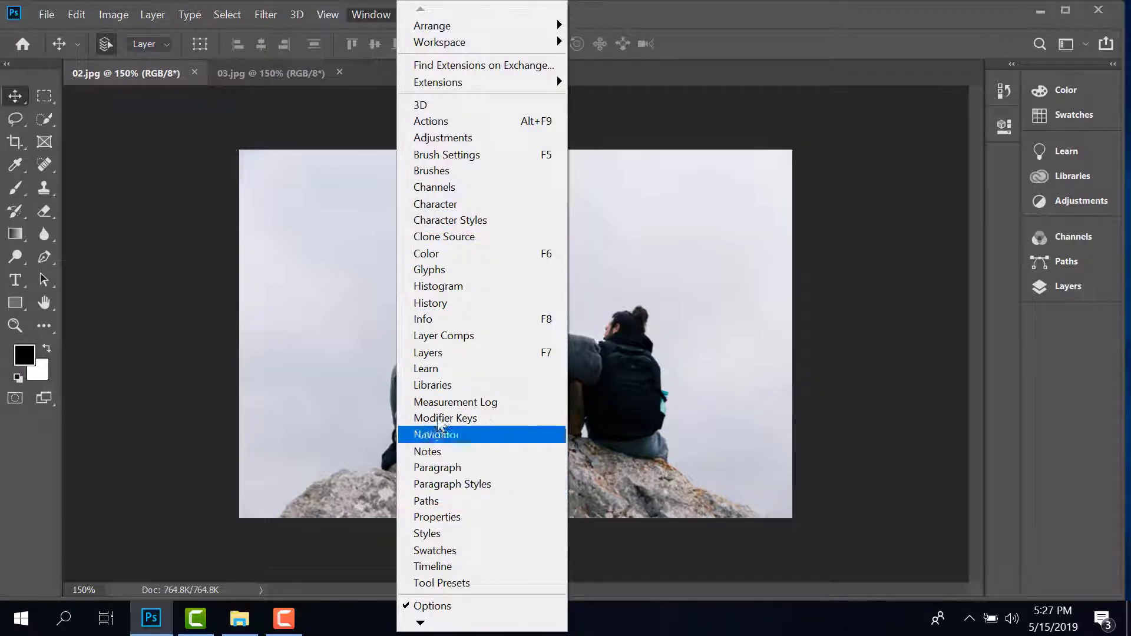
pyautogui.click(654, 330)
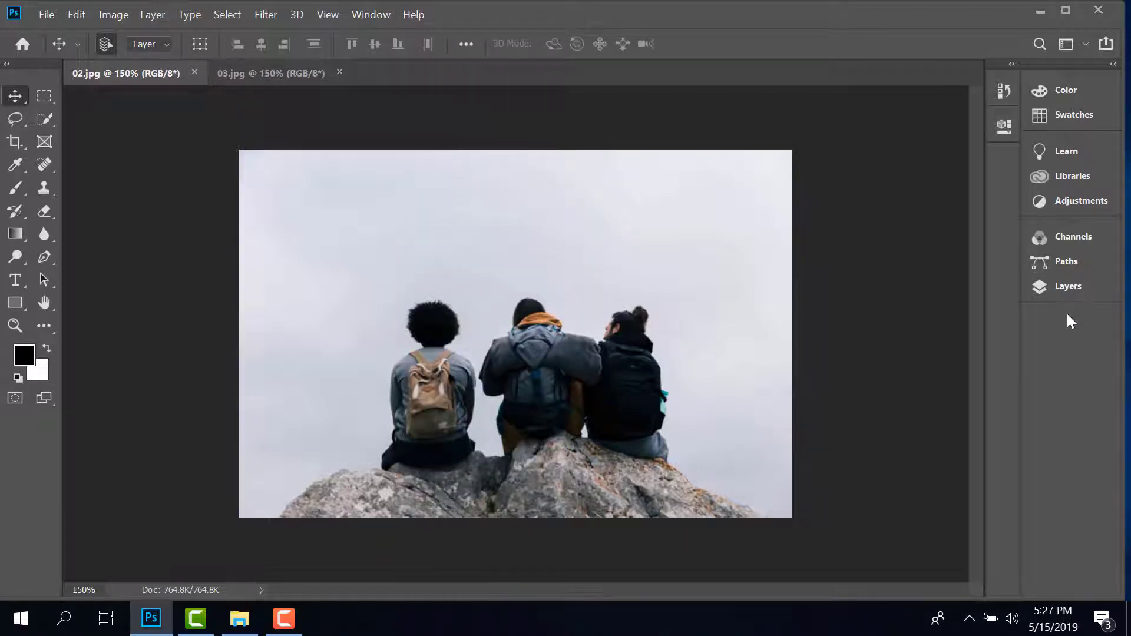
pyautogui.click(1046, 288)
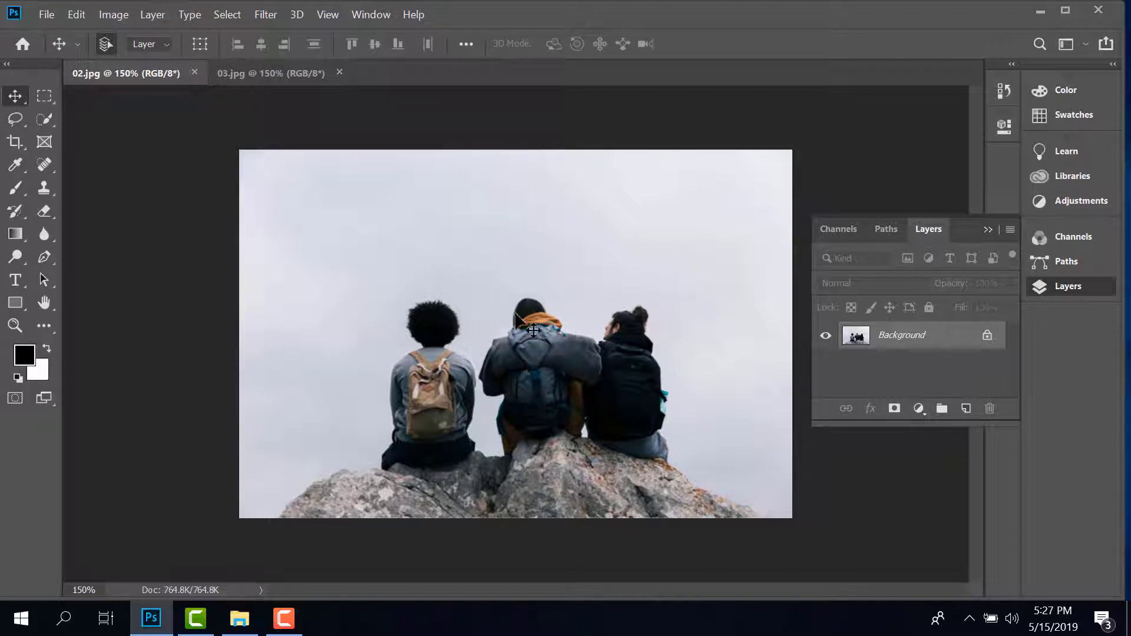
# Step: Try dragging the locked photo three times, cancelling the Background-layer warning each time
pyautogui.moveTo(537, 325); pyautogui.dragTo(460, 333)
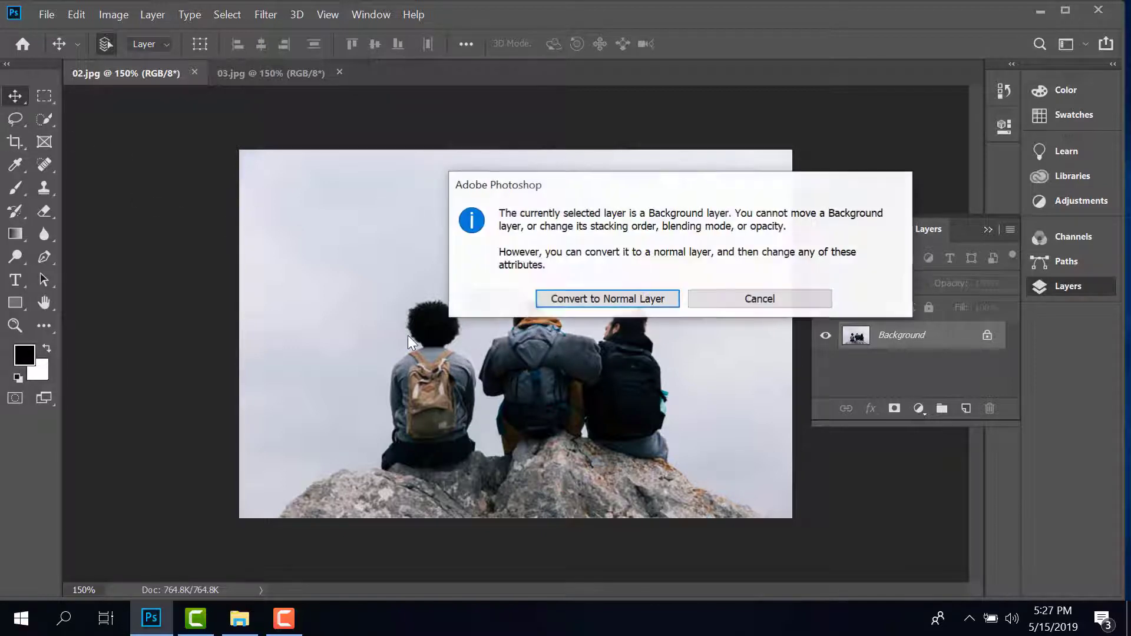
pyautogui.click(720, 300)
pyautogui.moveTo(566, 318); pyautogui.dragTo(412, 338)
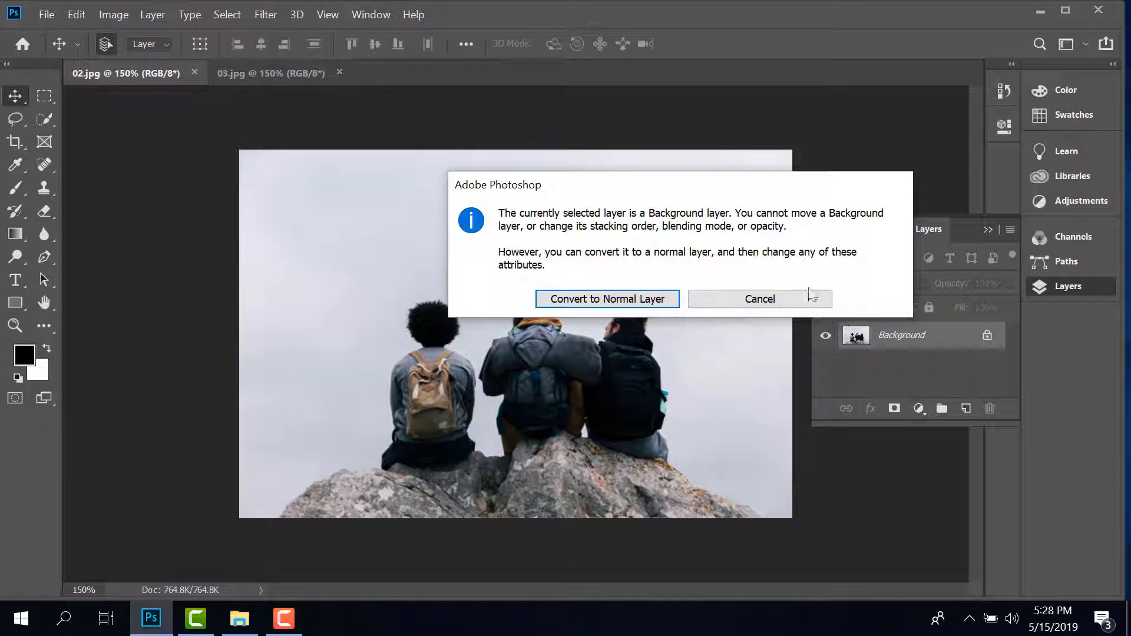
pyautogui.click(759, 299)
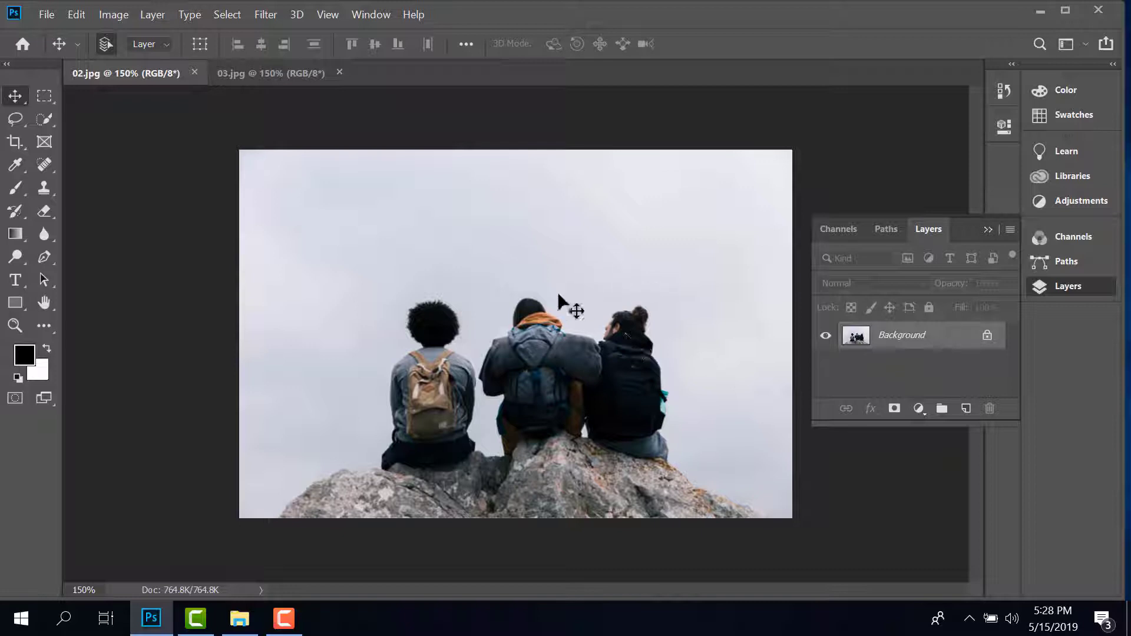
pyautogui.moveTo(616, 285); pyautogui.dragTo(352, 319)
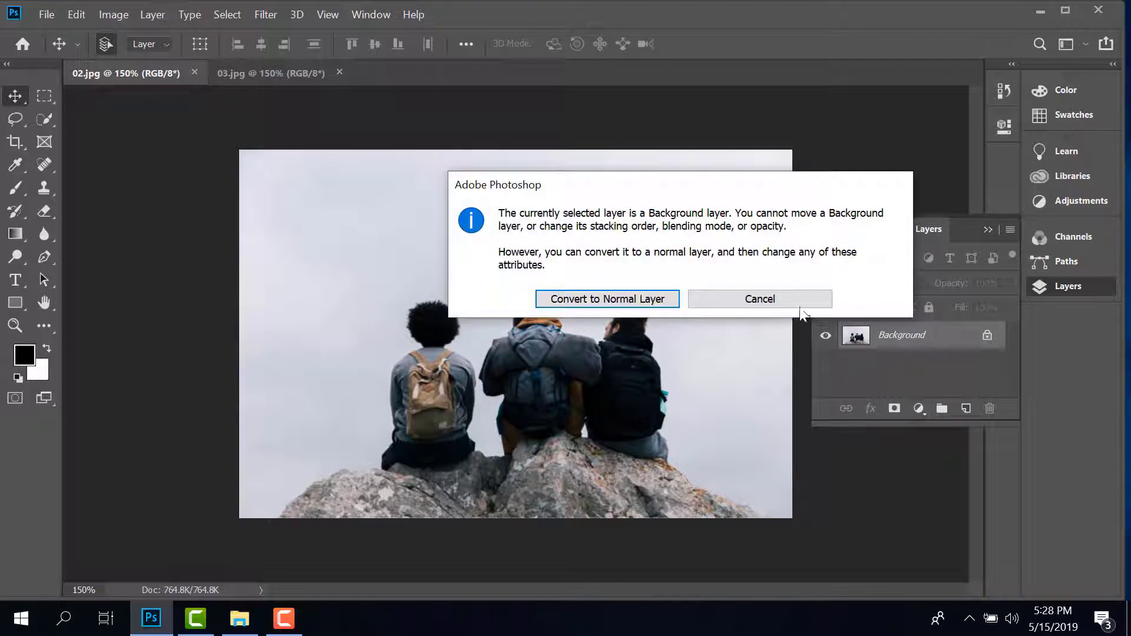
pyautogui.click(781, 301)
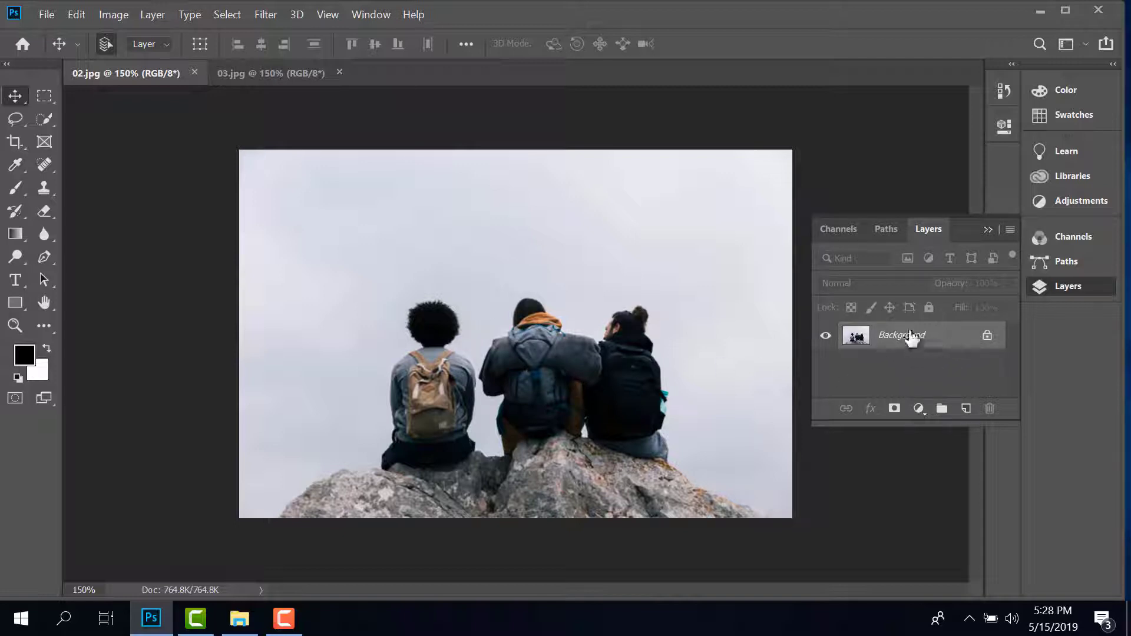
pyautogui.doubleClick(911, 337)
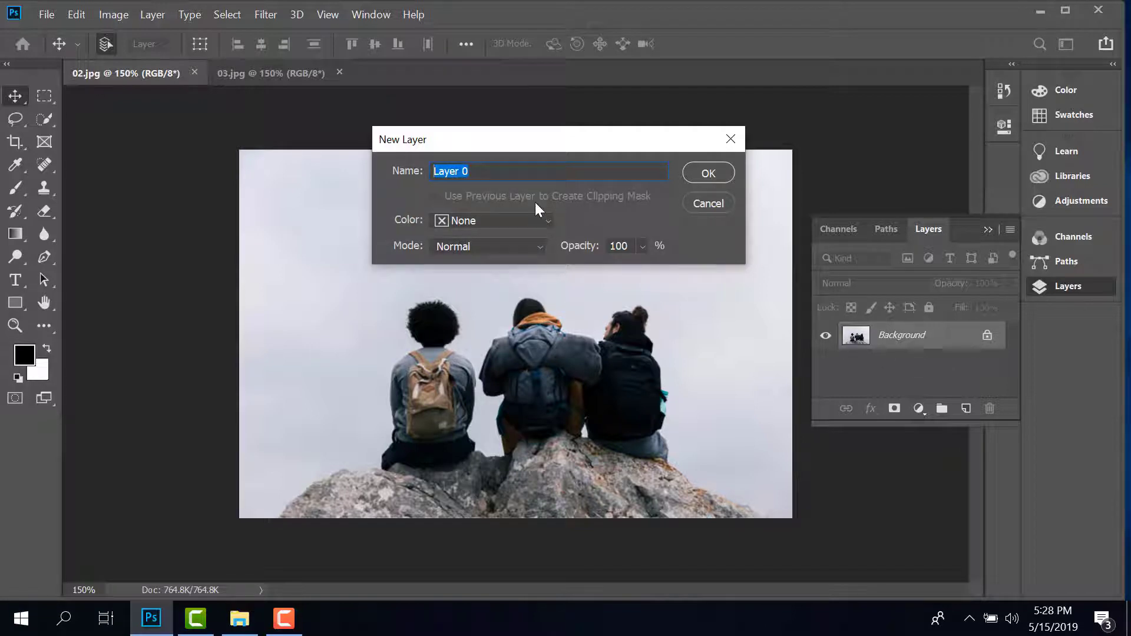
pyautogui.write('BG')
pyautogui.click(499, 242)
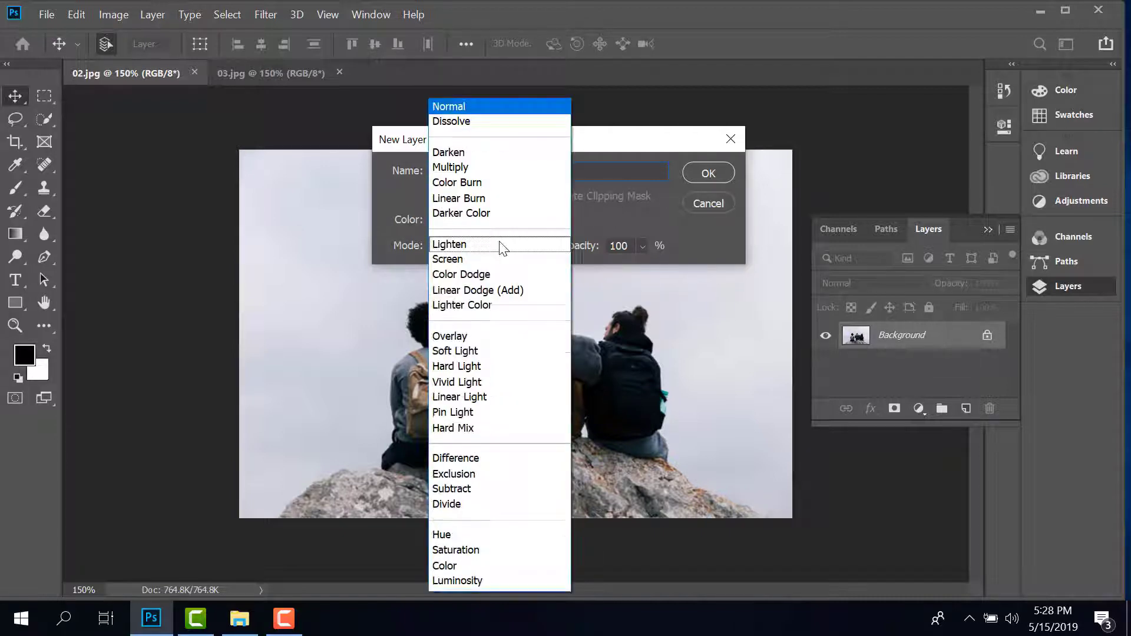
pyautogui.click(606, 216)
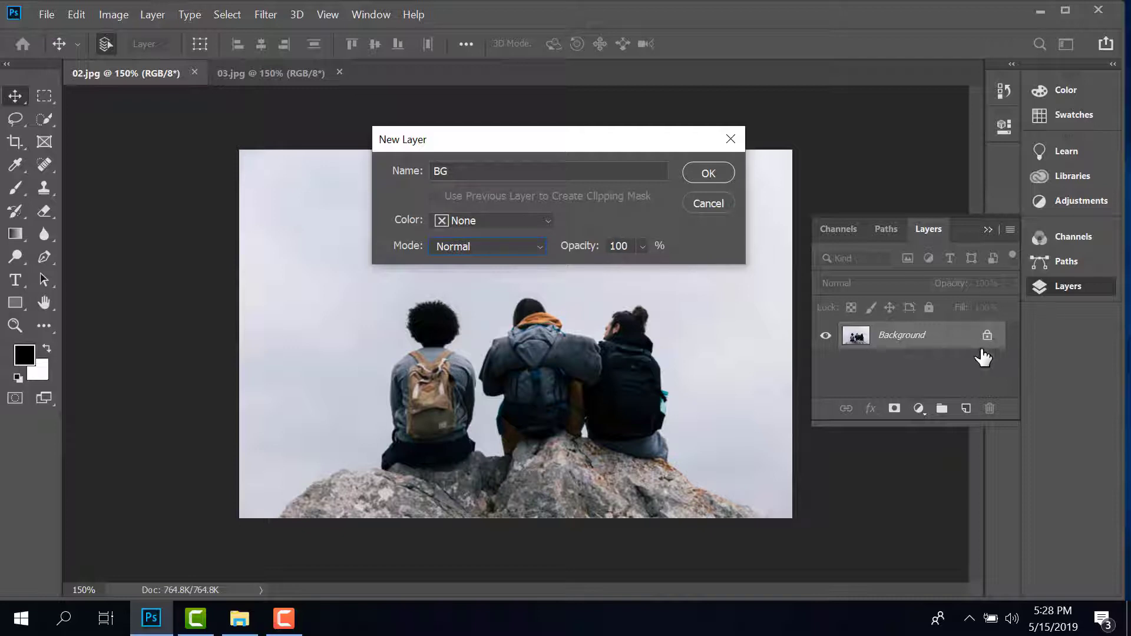
pyautogui.click(707, 173)
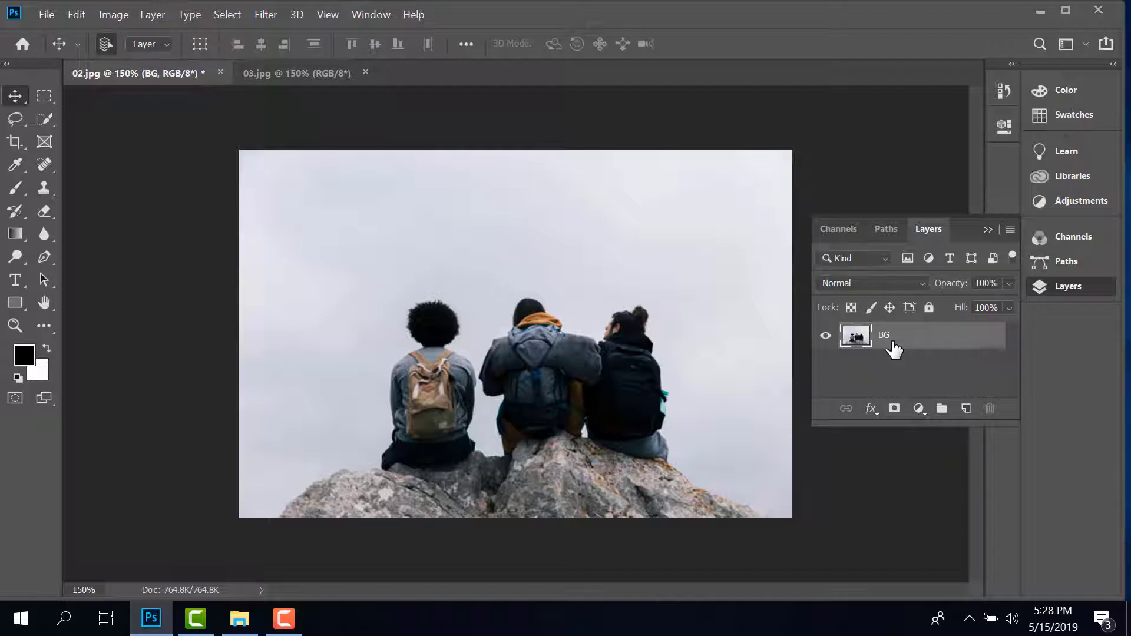
pyautogui.hotkey('ctrl', 'z')
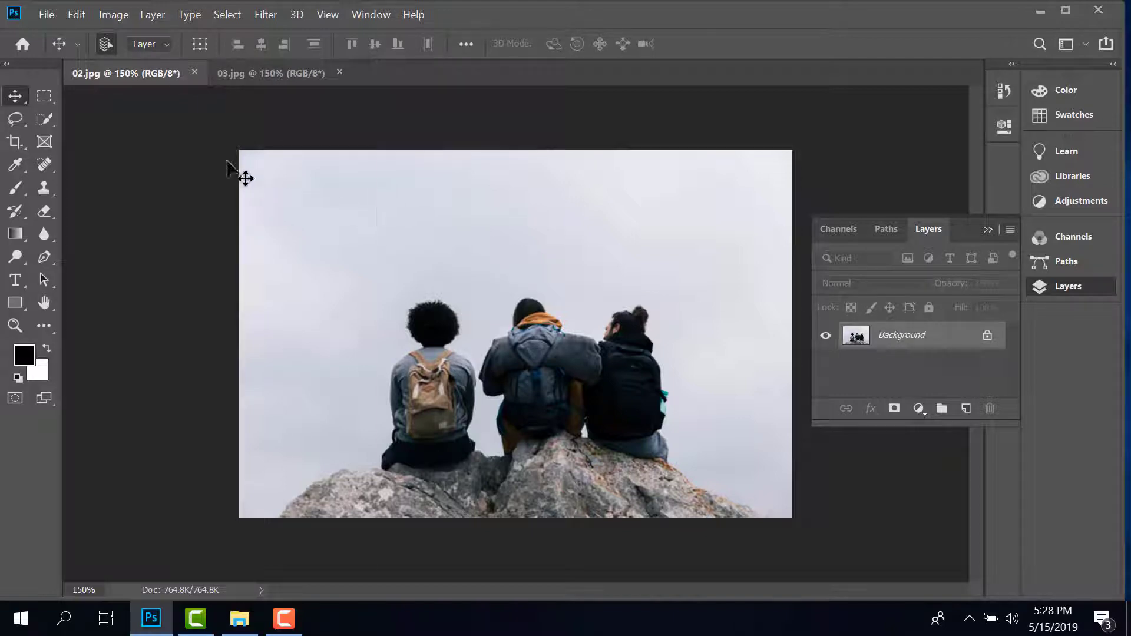
pyautogui.click(152, 14)
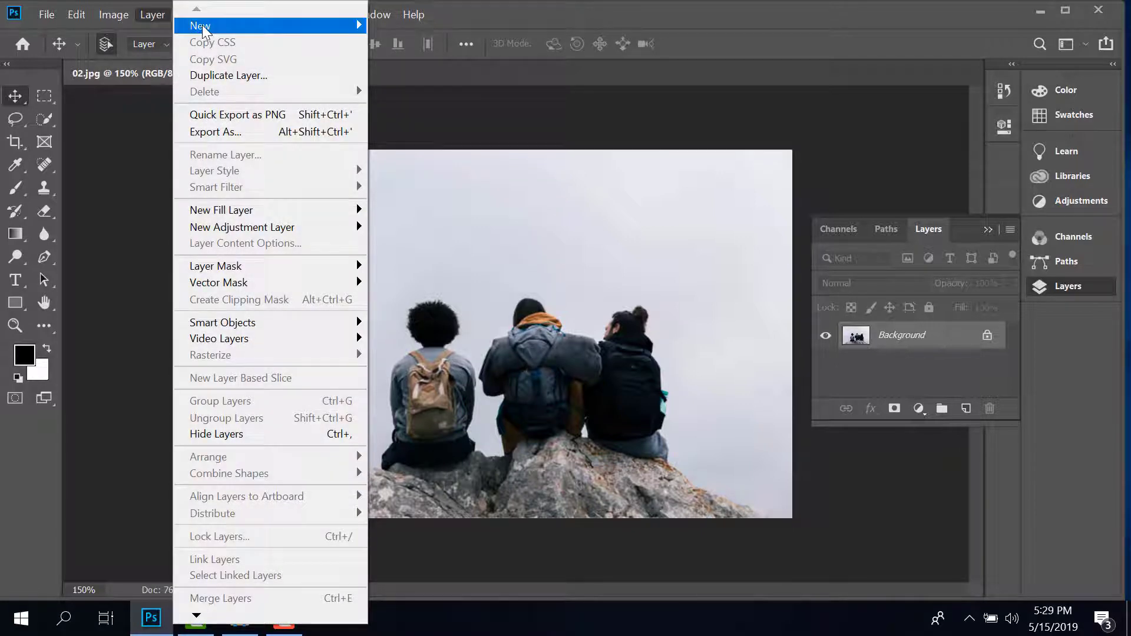
pyautogui.moveTo(212, 26)
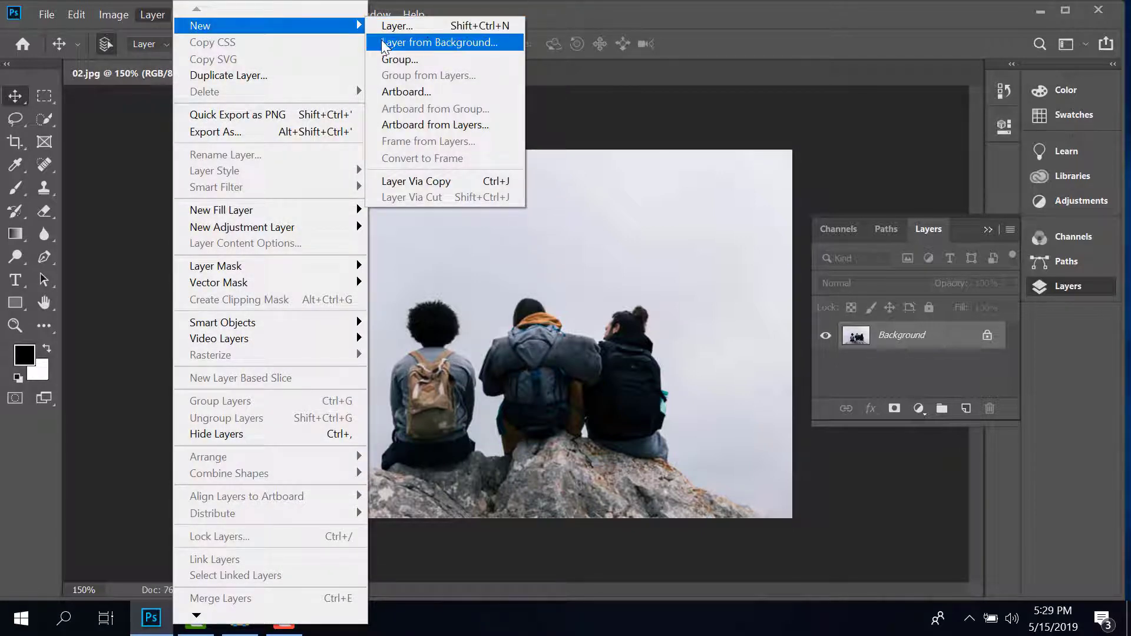
pyautogui.click(424, 46)
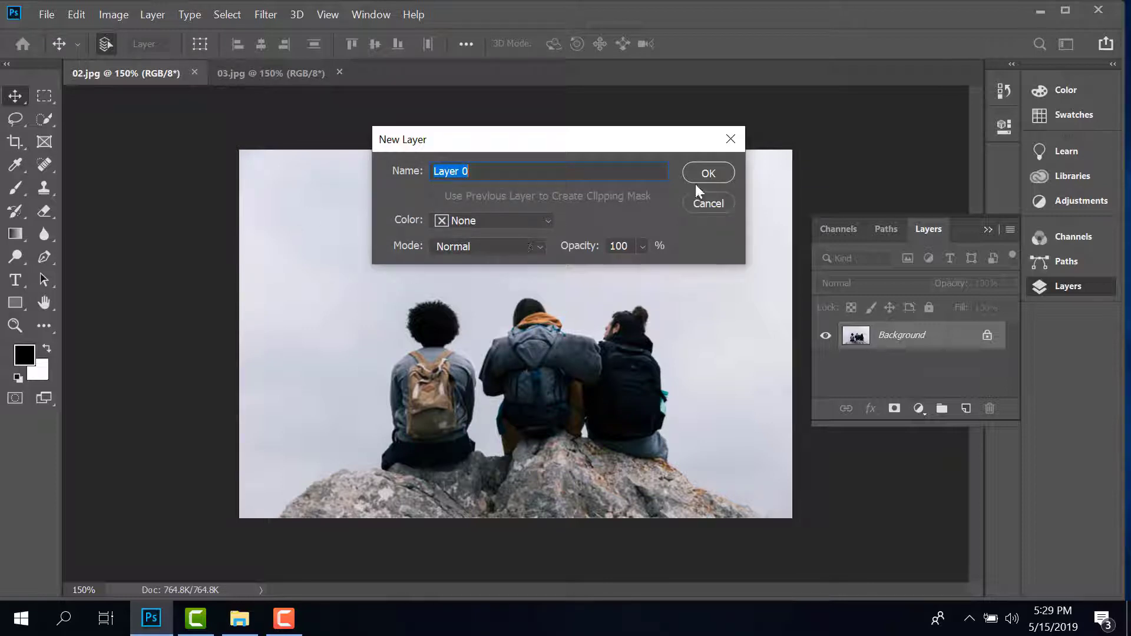
pyautogui.click(708, 173)
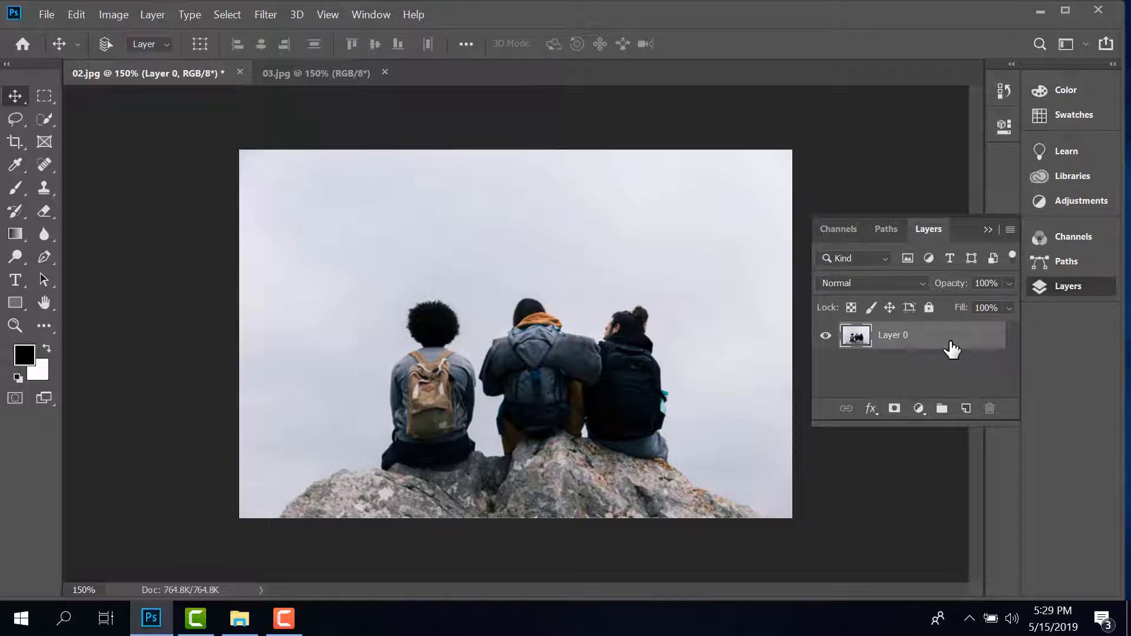
pyautogui.hotkey('ctrl', 'z')
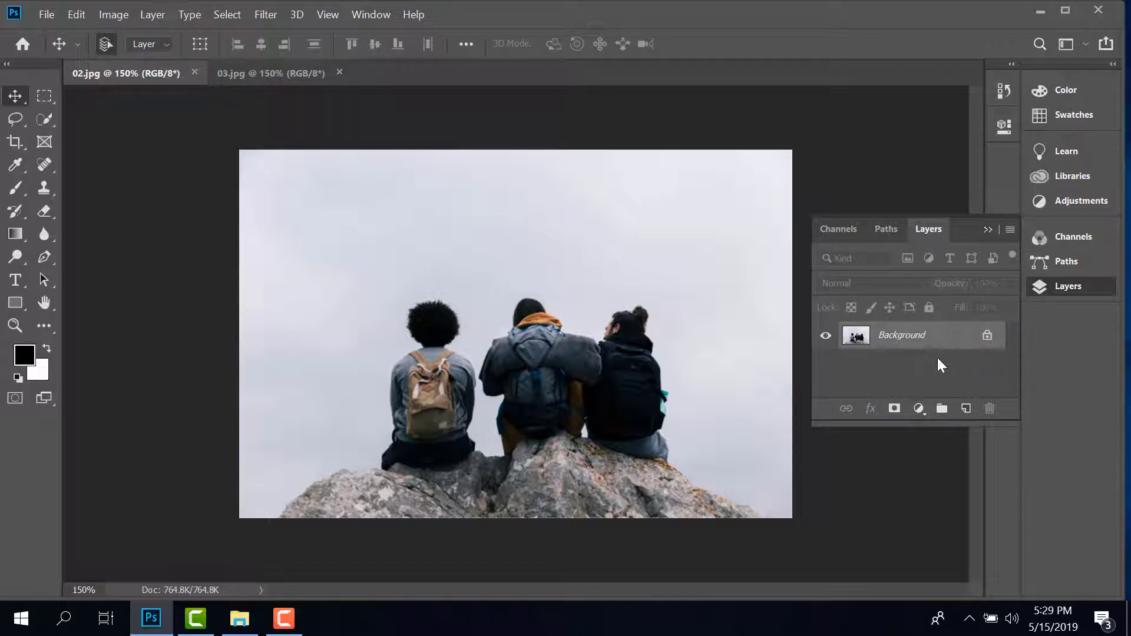
# Step: Rename the Background layer to BG to unlock it, then drag the photo right
pyautogui.doubleClick(895, 340)
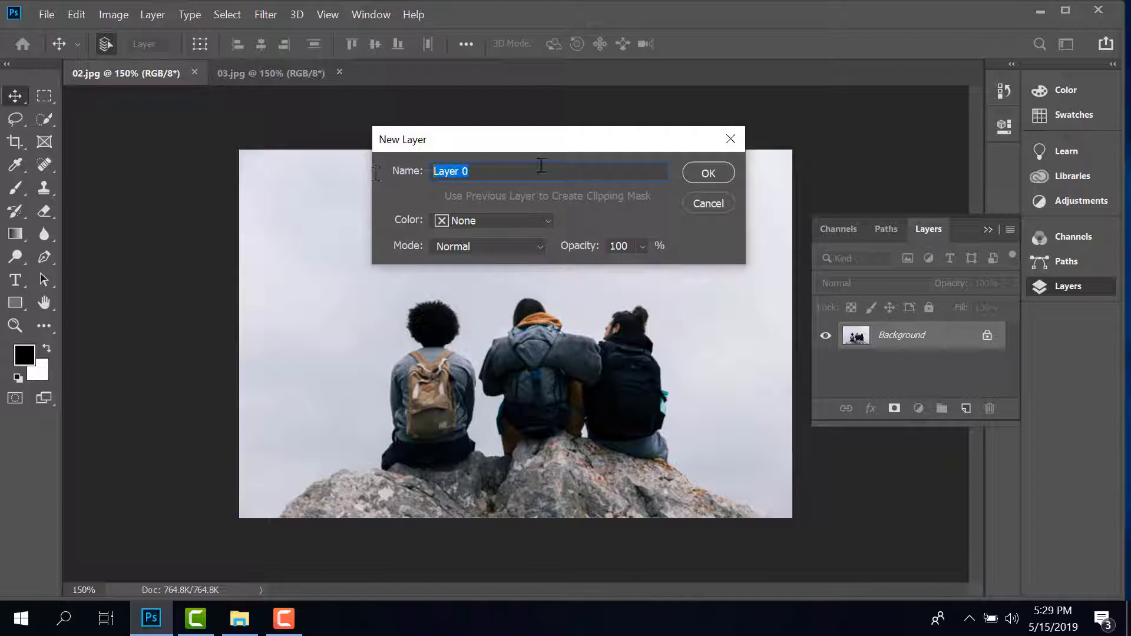
pyautogui.press('BackSpace')
pyautogui.write('BG')
pyautogui.click(708, 170)
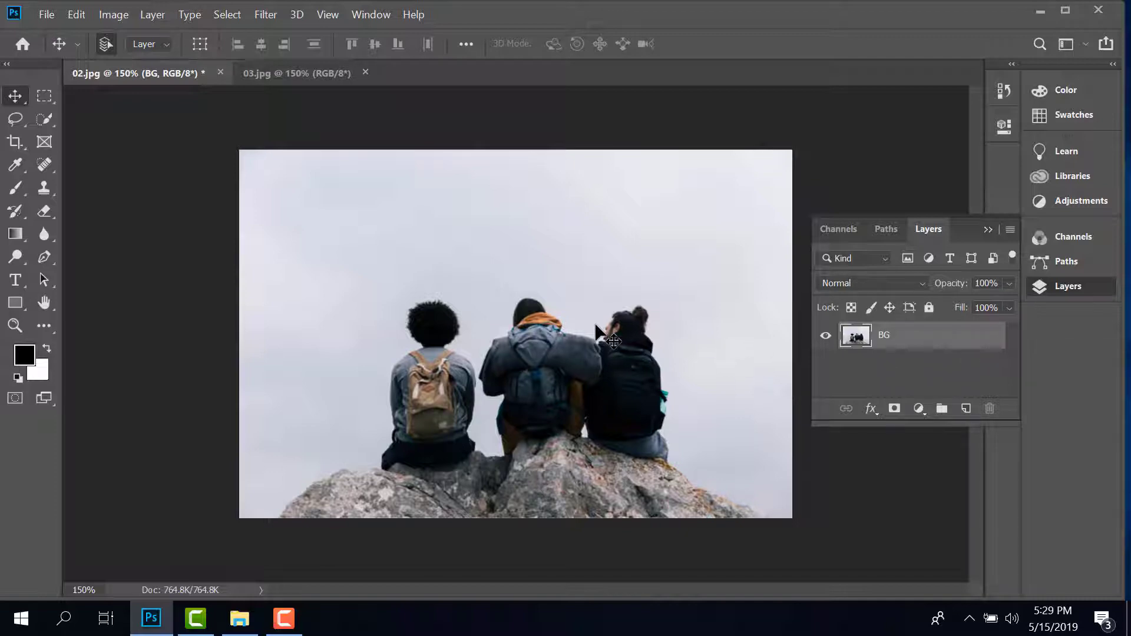
pyautogui.moveTo(595, 325)
pyautogui.mouseDown()
pyautogui.moveTo(848, 327)
pyautogui.moveTo(618, 331)
pyautogui.moveTo(391, 379)
pyautogui.moveTo(669, 302)
pyautogui.moveTo(491, 351)
pyautogui.moveTo(566, 262)
pyautogui.moveTo(520, 267)
pyautogui.moveTo(606, 318)
pyautogui.moveTo(550, 254)
pyautogui.moveTo(522, 298)
pyautogui.mouseUp()
pyautogui.click(825, 336)
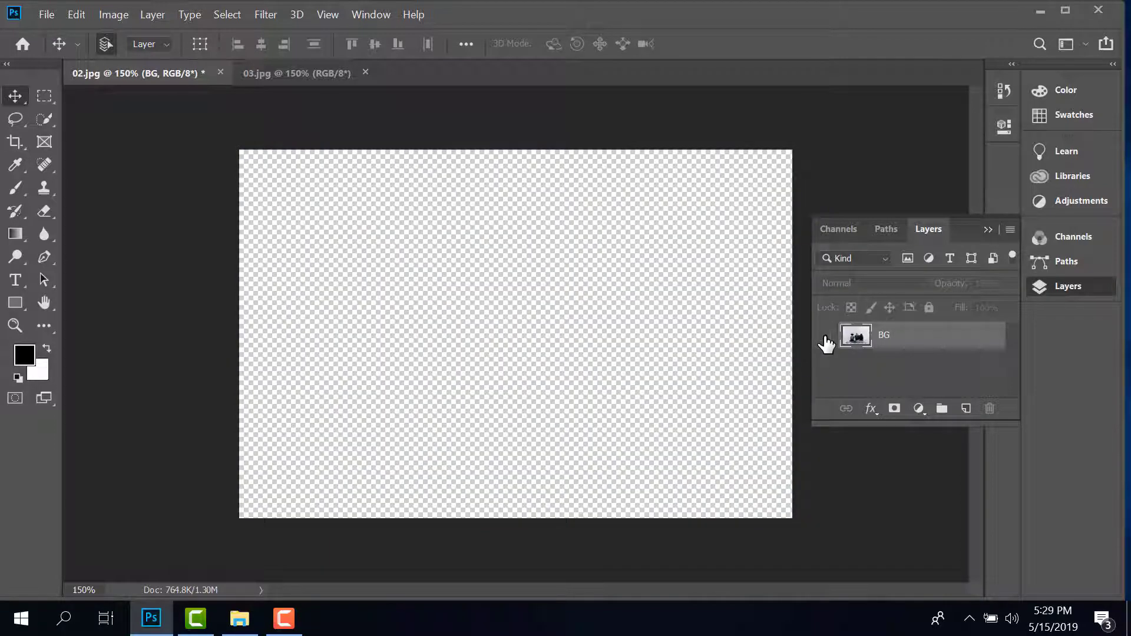
pyautogui.click(825, 336)
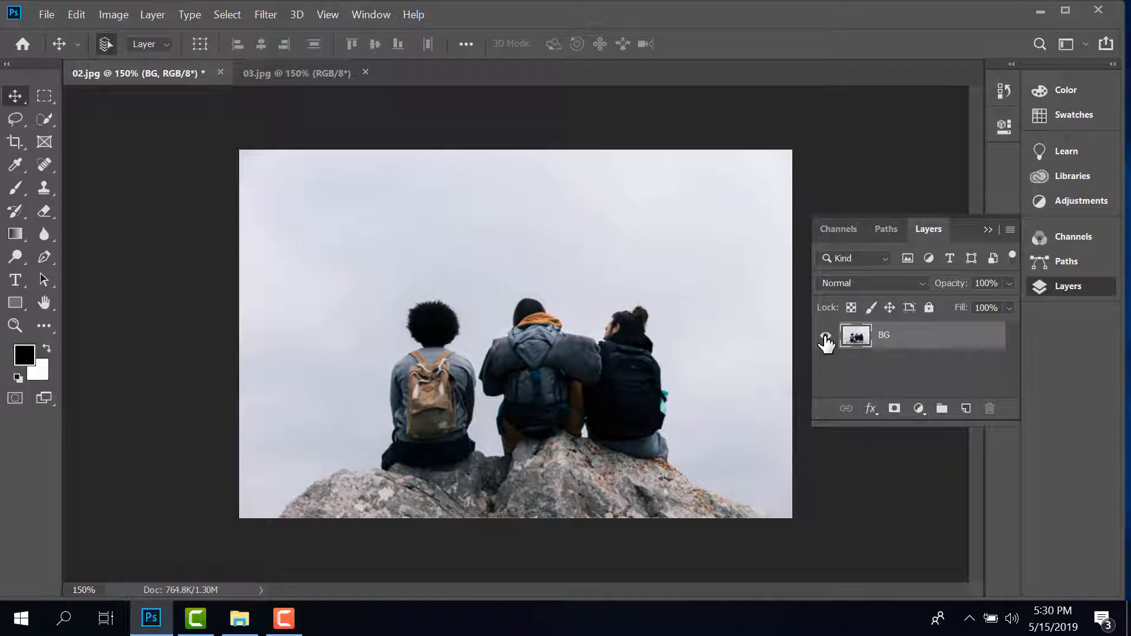
pyautogui.click(825, 337)
pyautogui.click(825, 337)
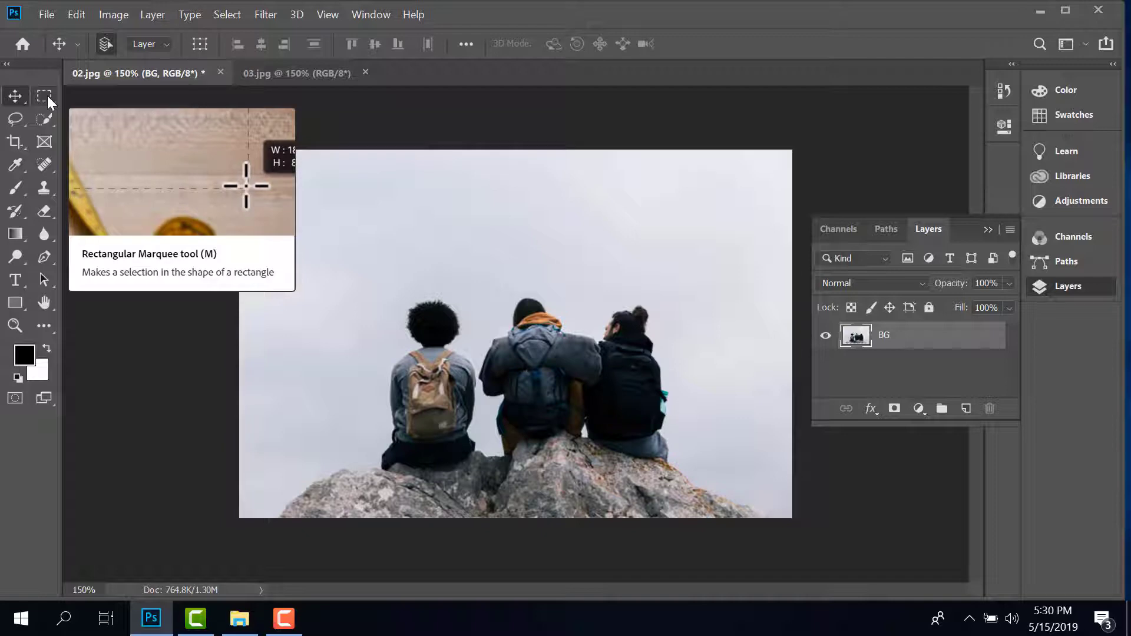
# Step: Select the Rectangular Marquee tool with Intersect mode and a 2 px feather
pyautogui.click(47, 96)
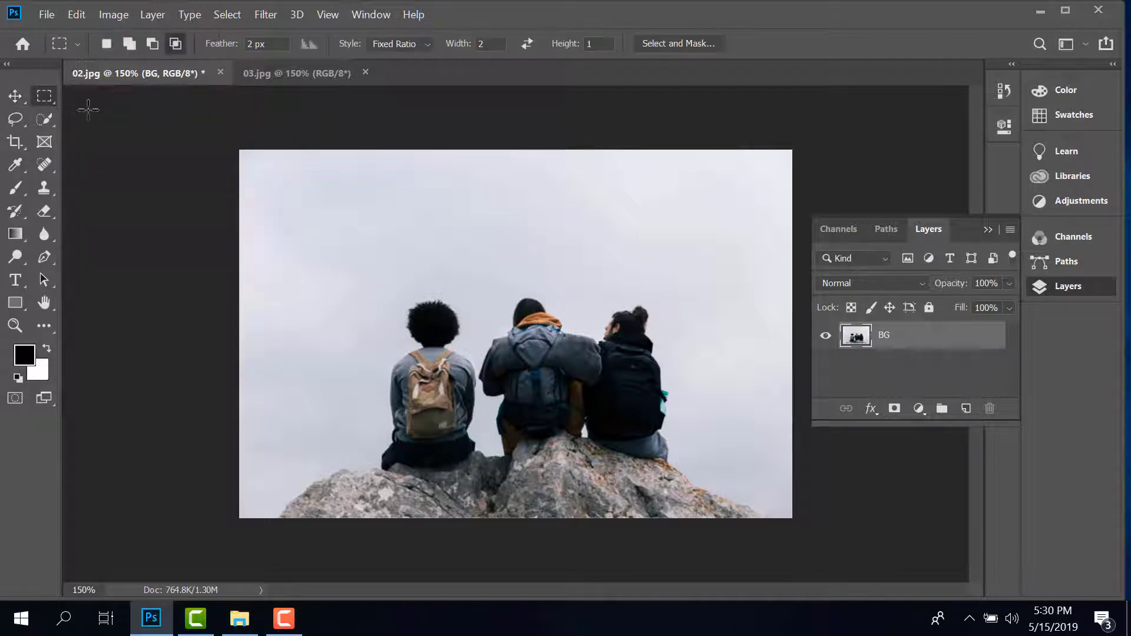
pyautogui.rightClick(55, 99)
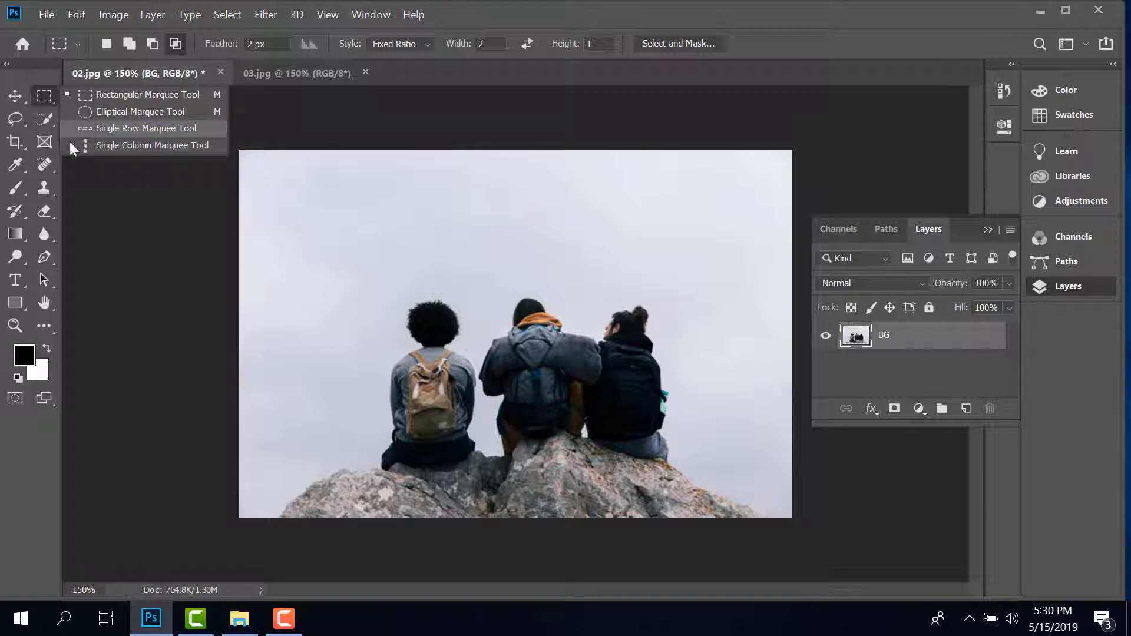
pyautogui.click(47, 94)
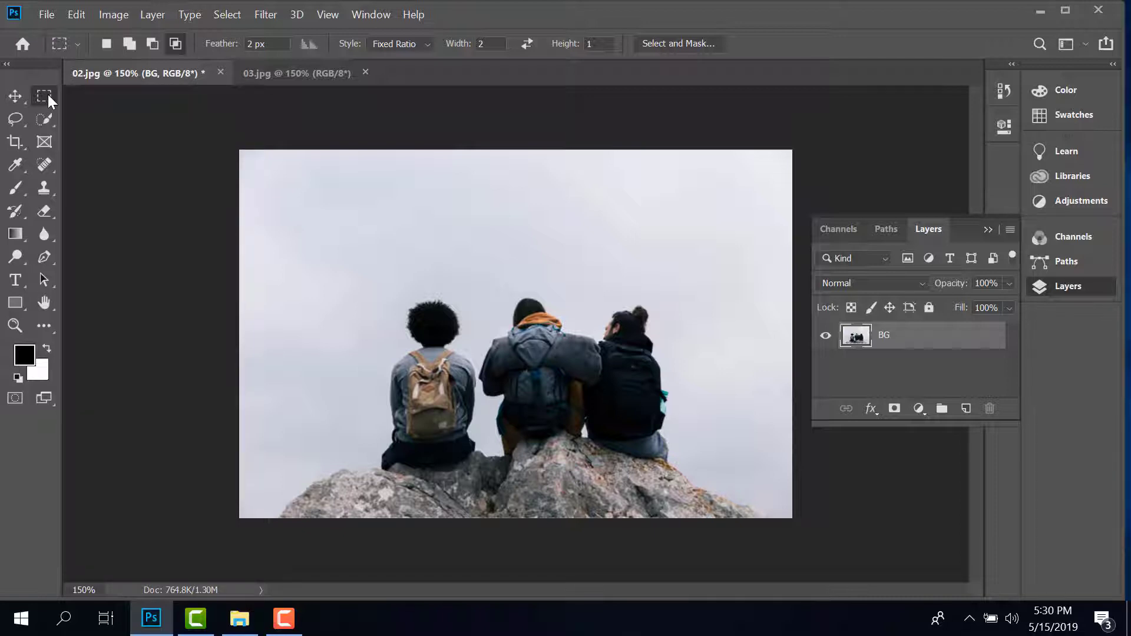
pyautogui.click(48, 94)
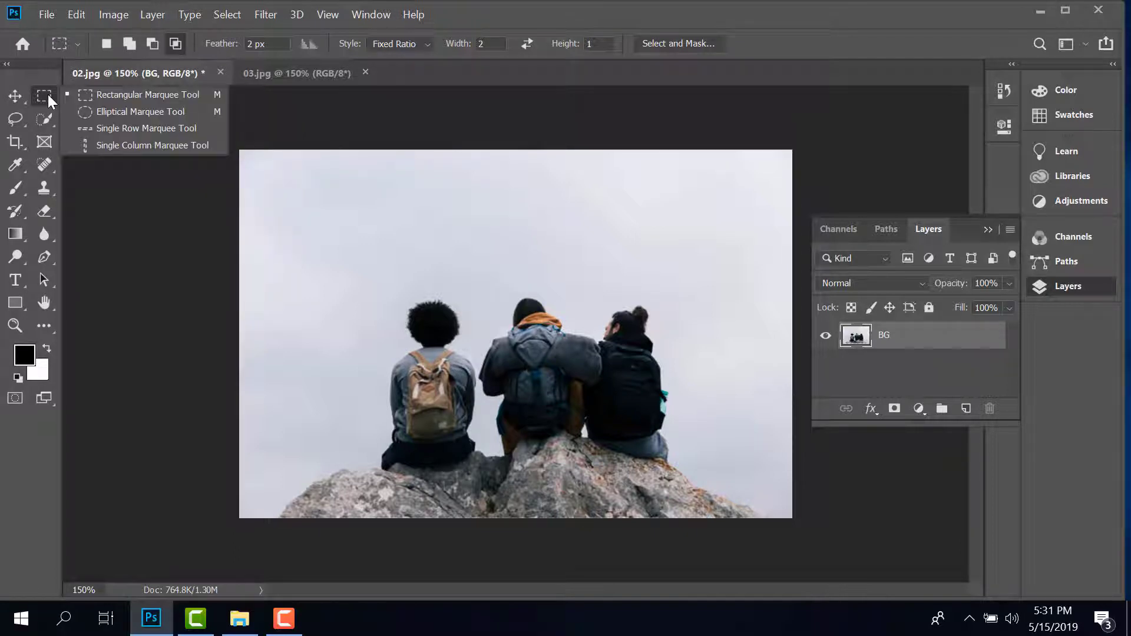
pyautogui.click(122, 94)
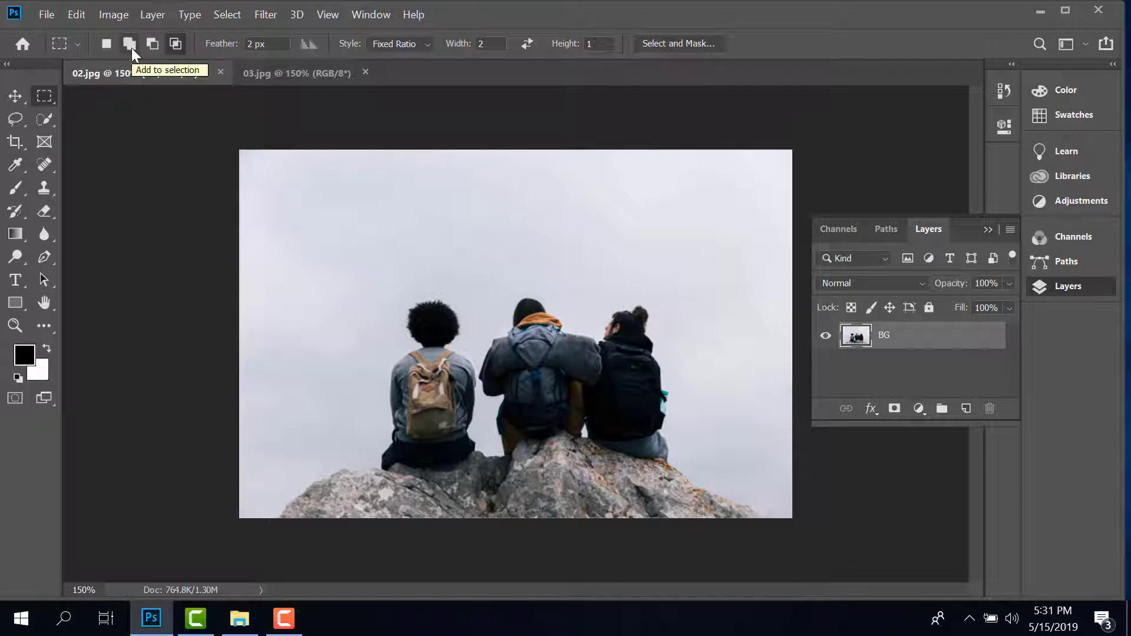
pyautogui.click(174, 44)
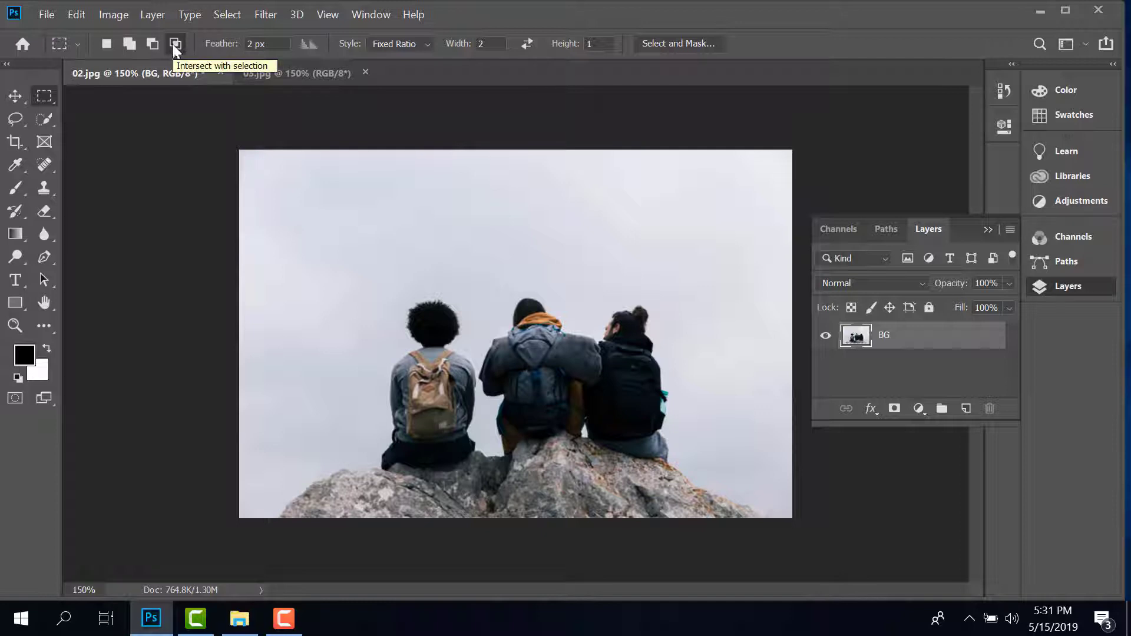
pyautogui.click(277, 42)
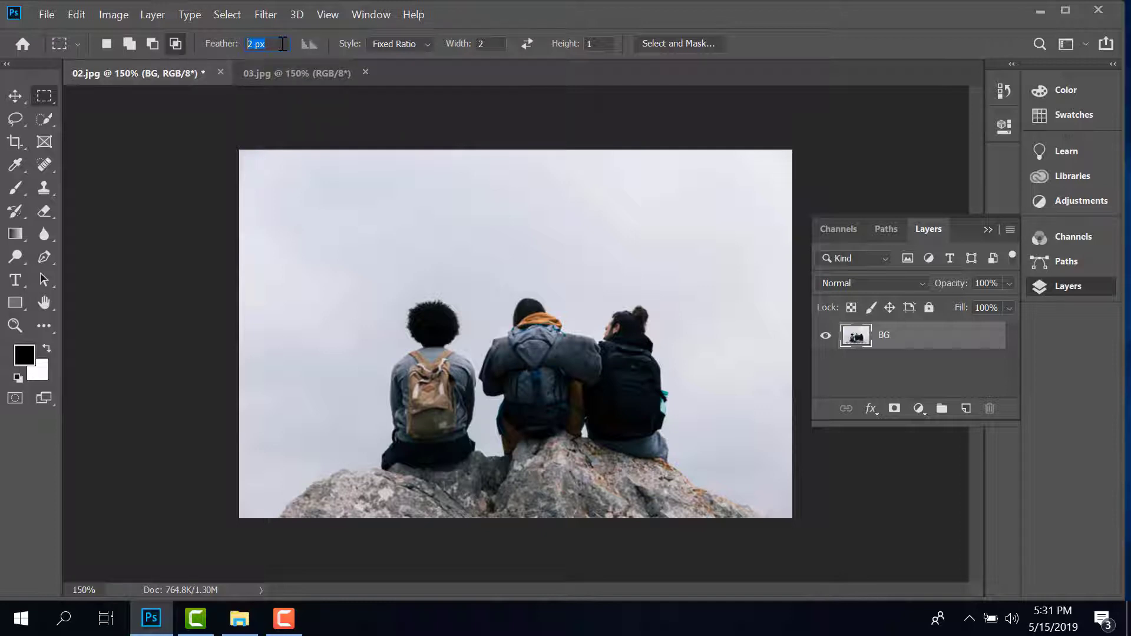
# Step: Cycle the marquee style through Normal and Fixed Size, ending on Fixed Ratio 2:1
pyautogui.click(430, 46)
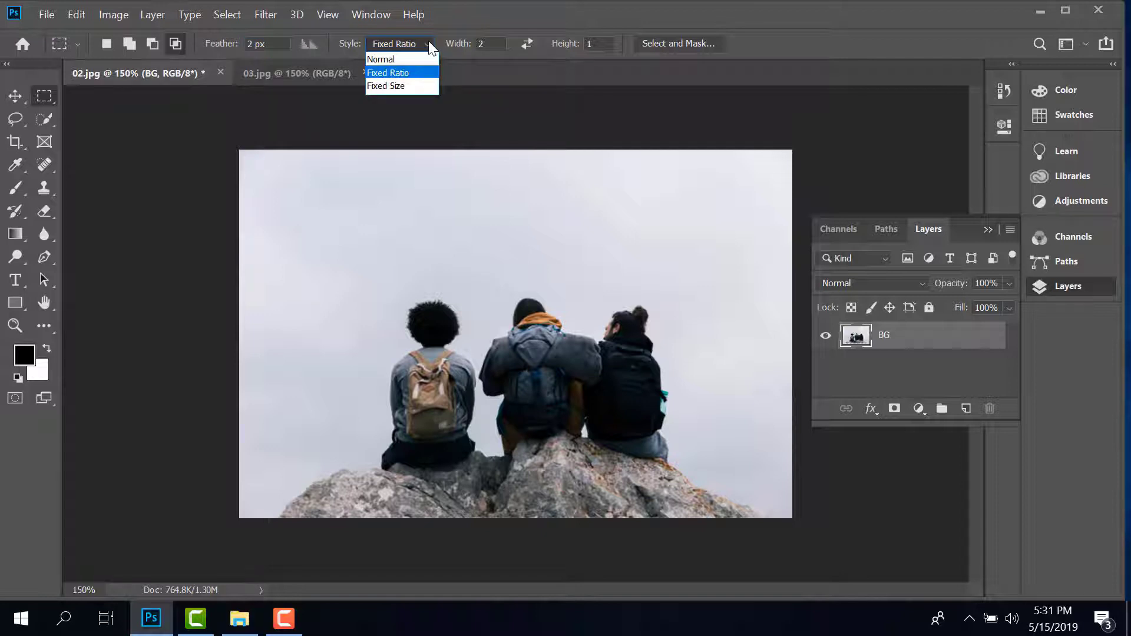
pyautogui.click(404, 57)
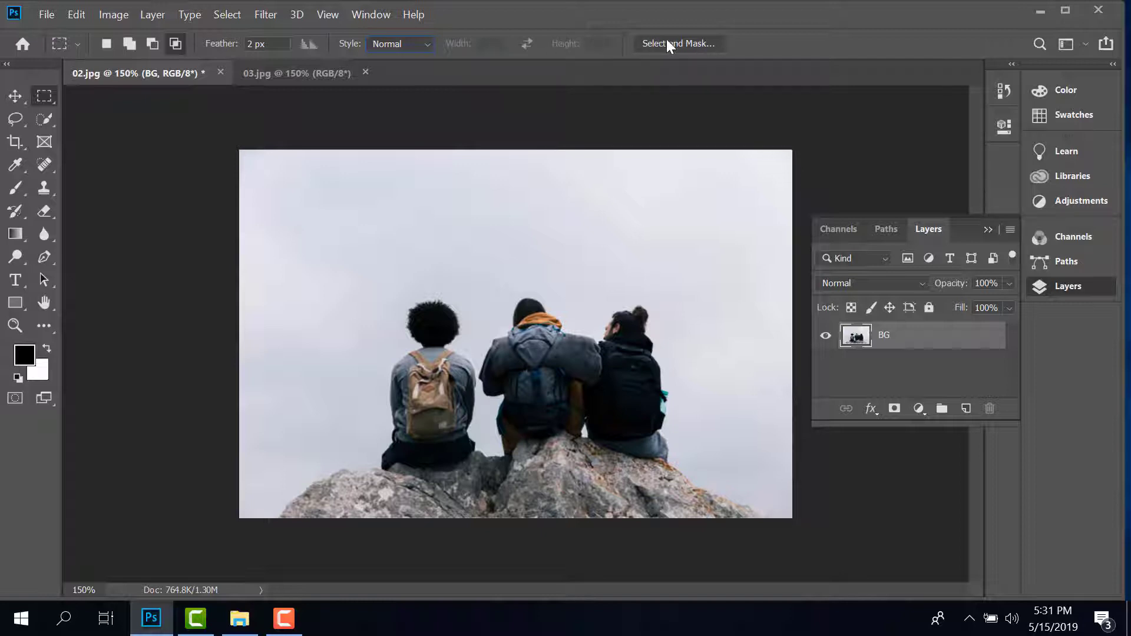
pyautogui.click(425, 45)
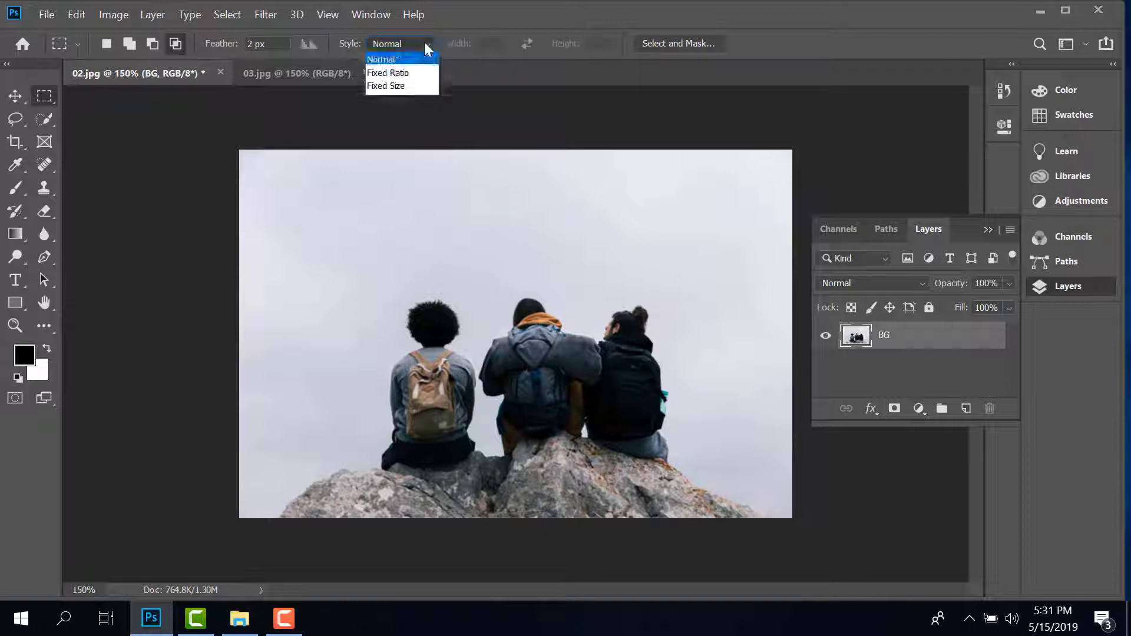
pyautogui.click(404, 86)
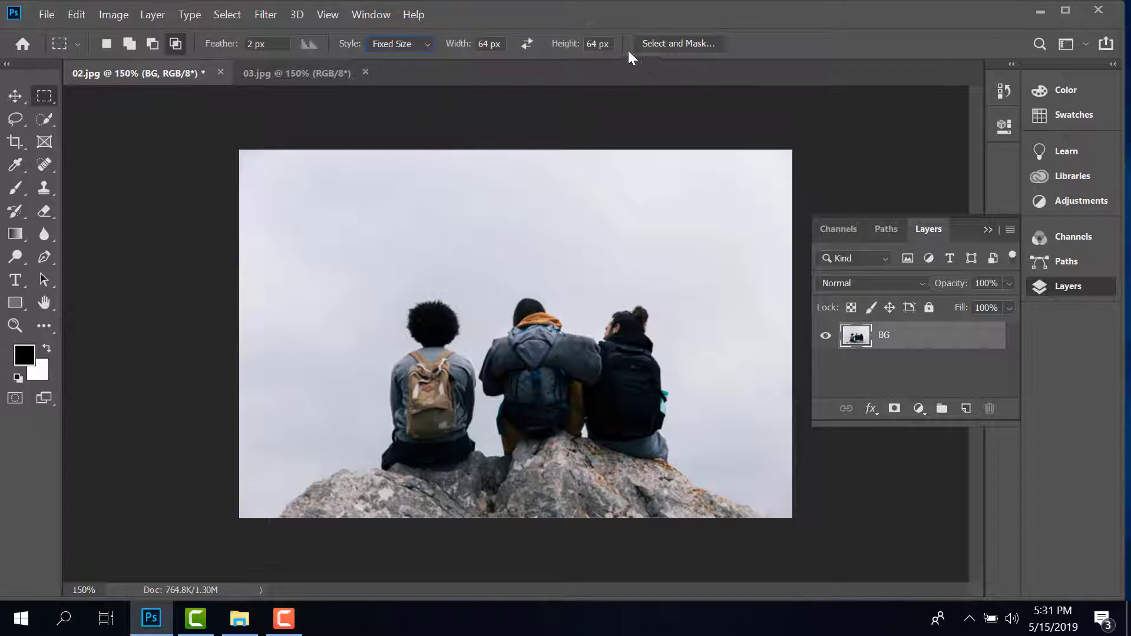
pyautogui.click(416, 44)
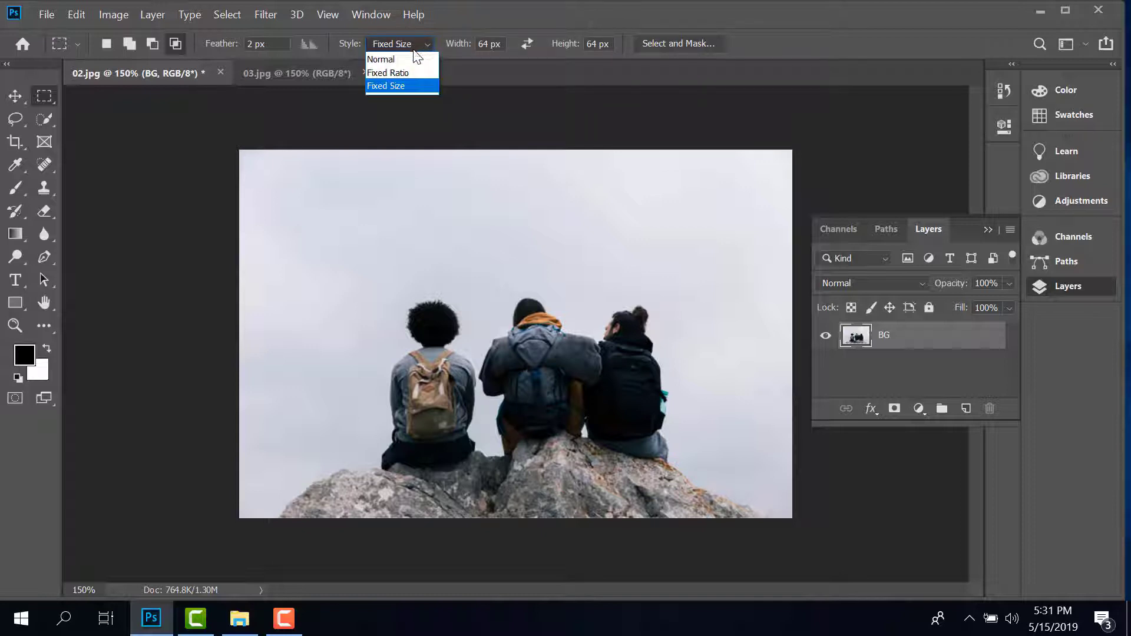
pyautogui.click(391, 72)
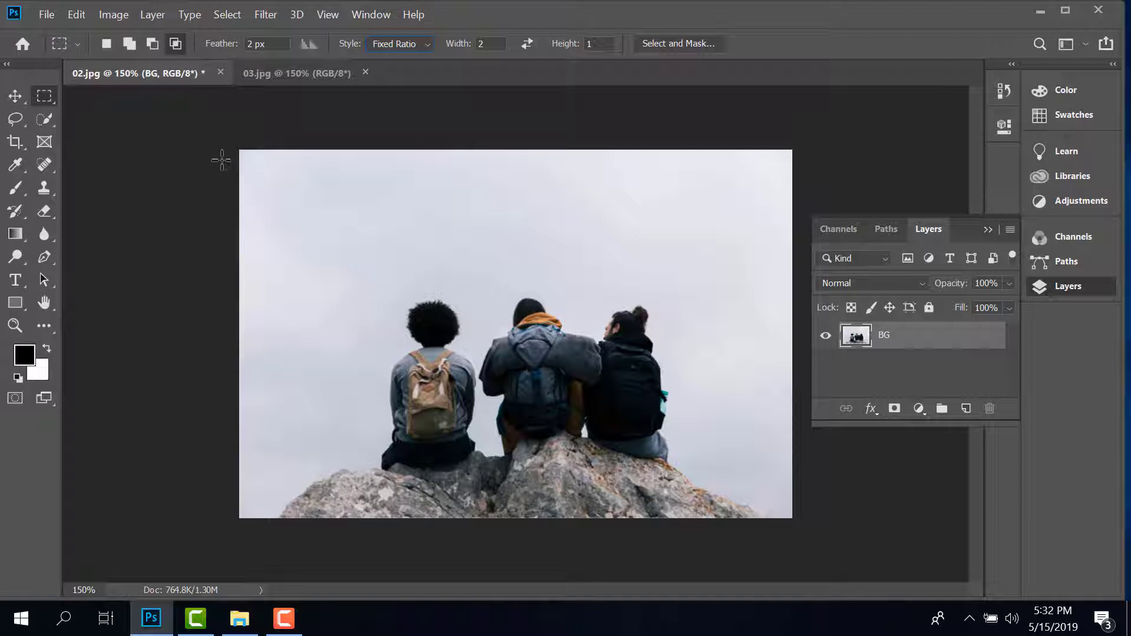
pyautogui.moveTo(230, 142)
pyautogui.mouseDown()
pyautogui.moveTo(303, 294)
pyautogui.moveTo(394, 335)
pyautogui.moveTo(472, 310)
pyautogui.moveTo(462, 274)
pyautogui.moveTo(436, 271)
pyautogui.moveTo(439, 246)
pyautogui.mouseUp()
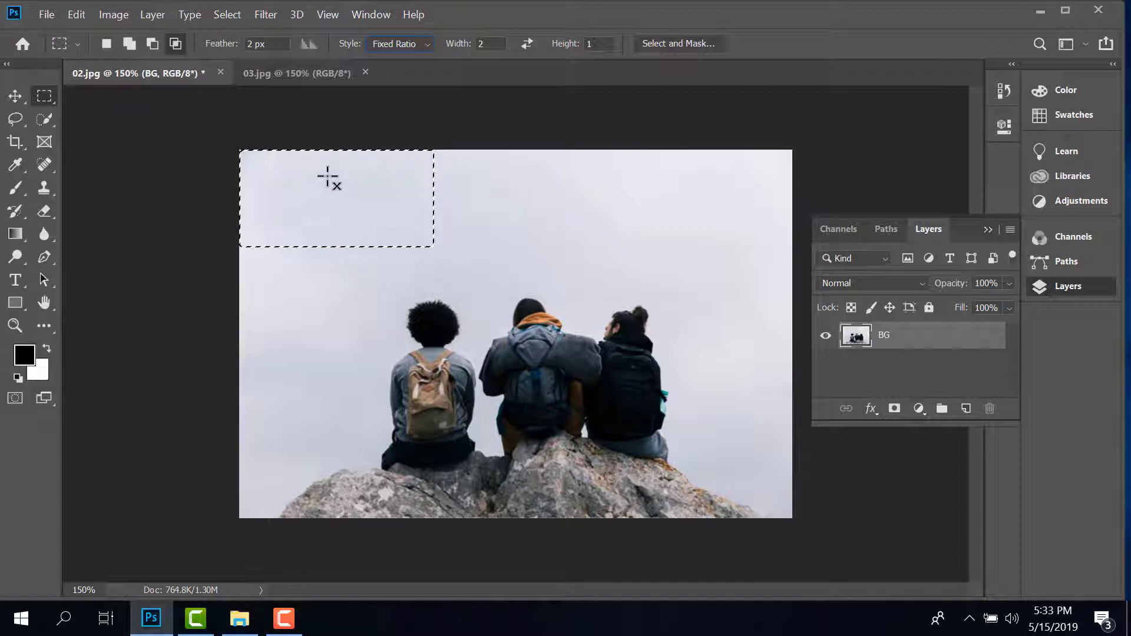
pyautogui.moveTo(239, 149); pyautogui.dragTo(390, 255)
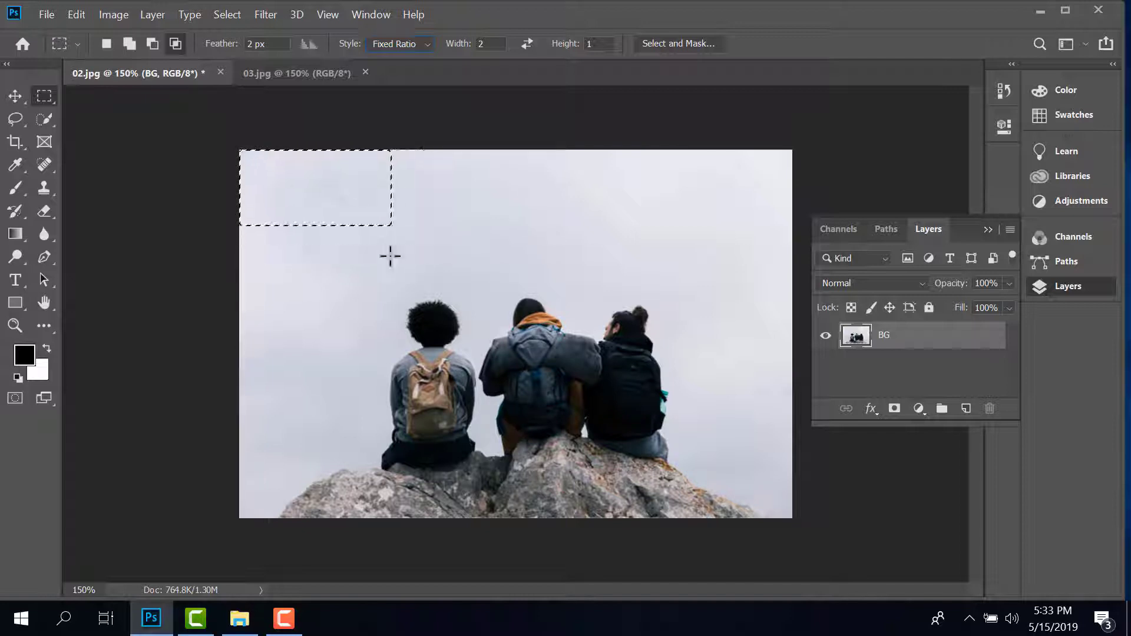
pyautogui.press('Delete')
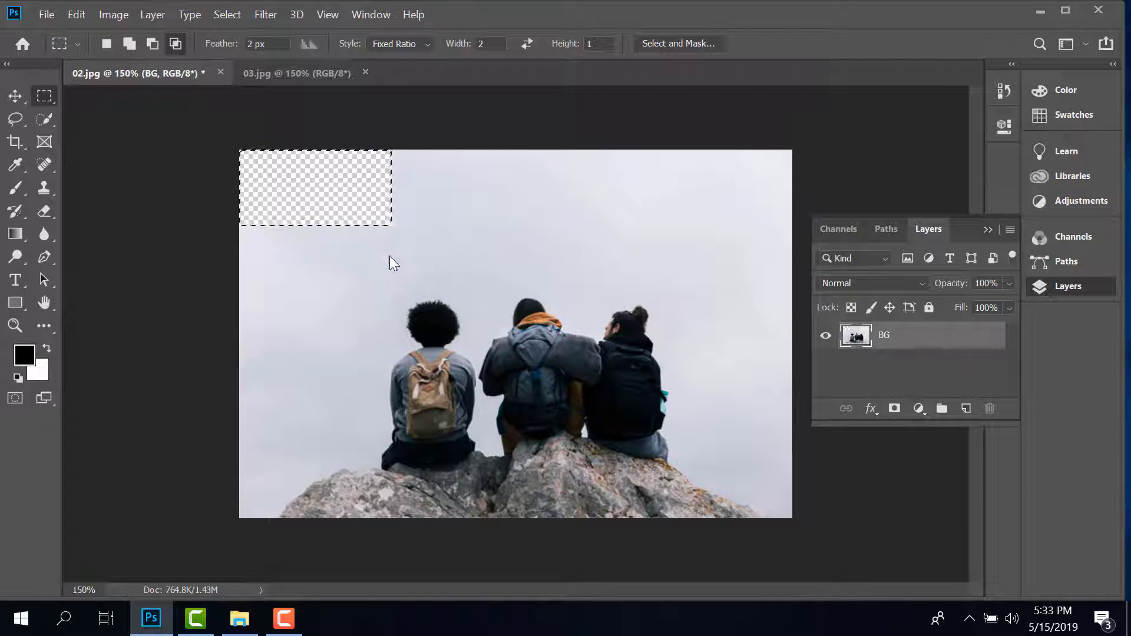
pyautogui.hotkey('ctrl', 'z')
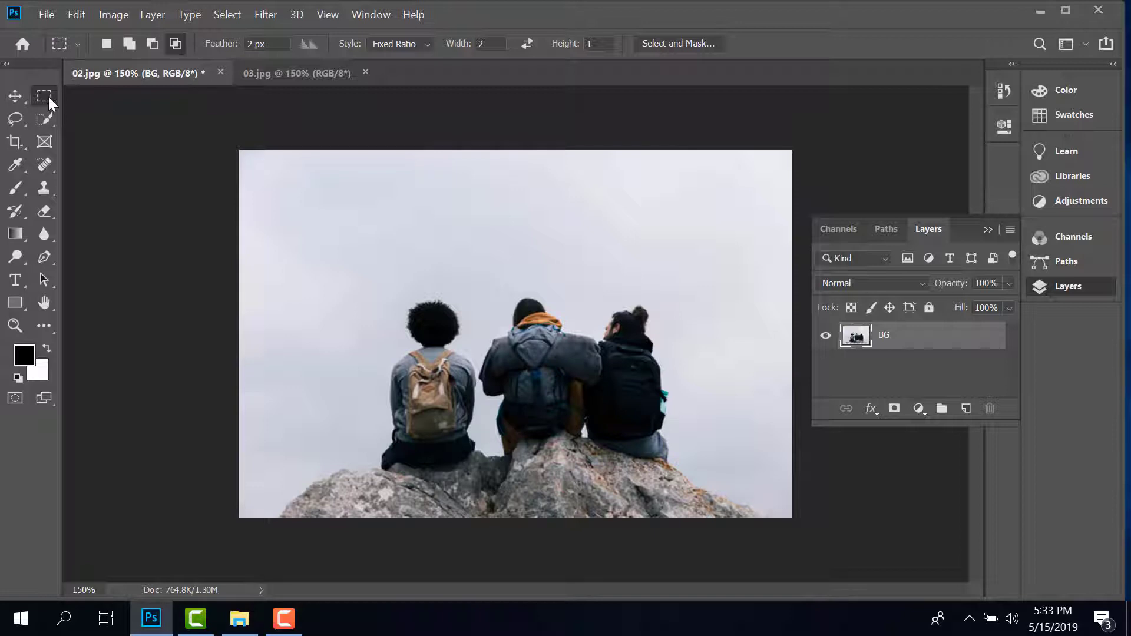
pyautogui.moveTo(255, 157); pyautogui.dragTo(421, 286)
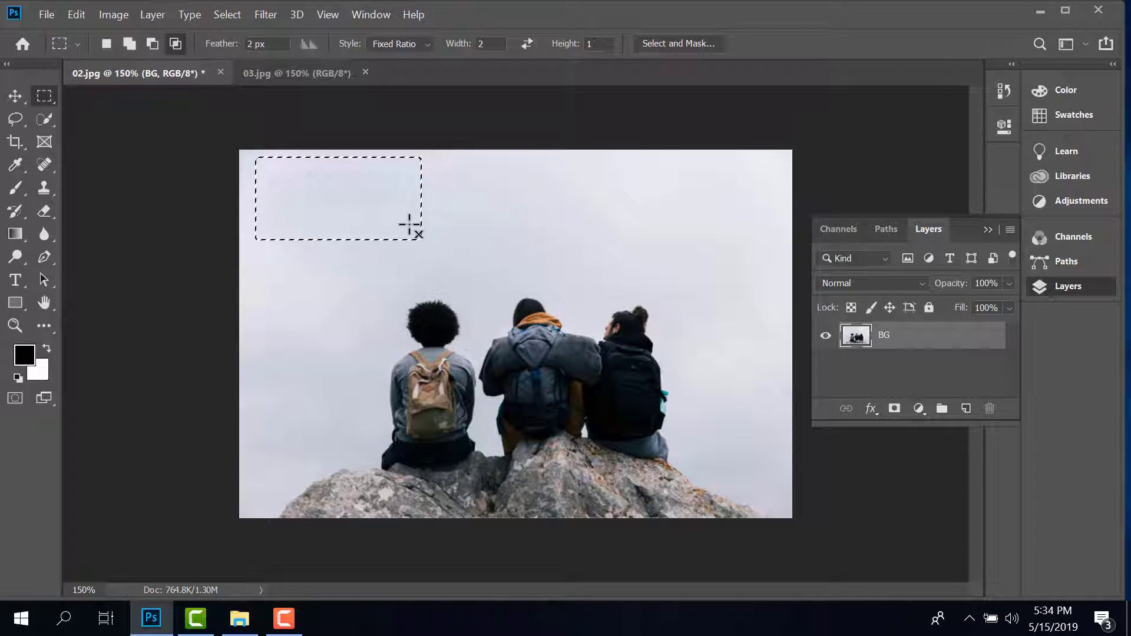
pyautogui.press('Delete')
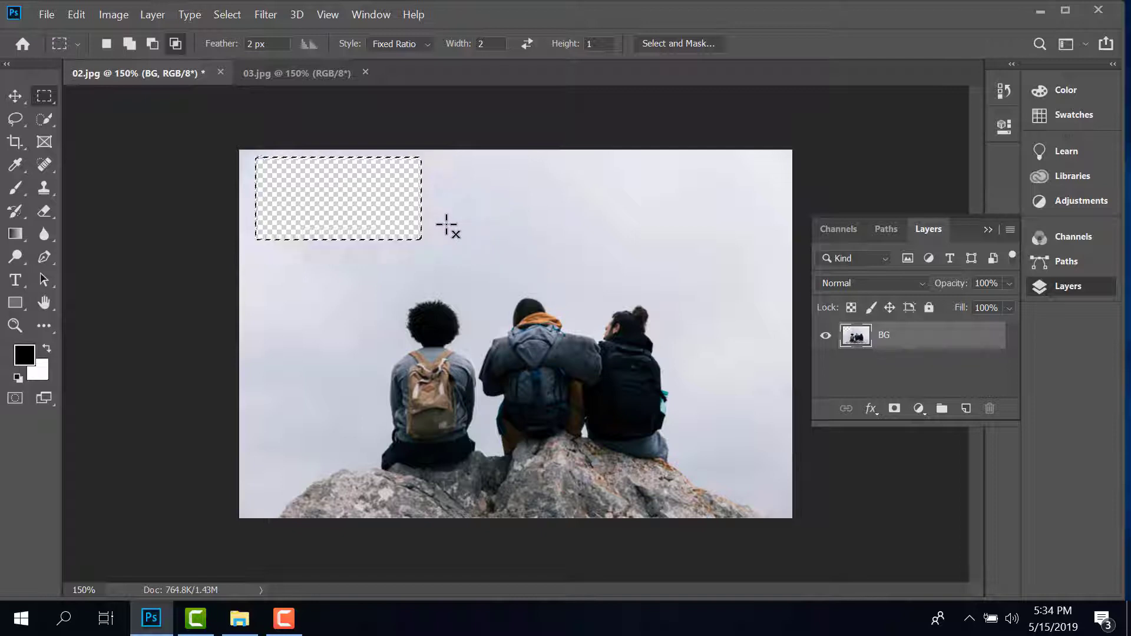
pyautogui.hotkey('ctrl', 'z')
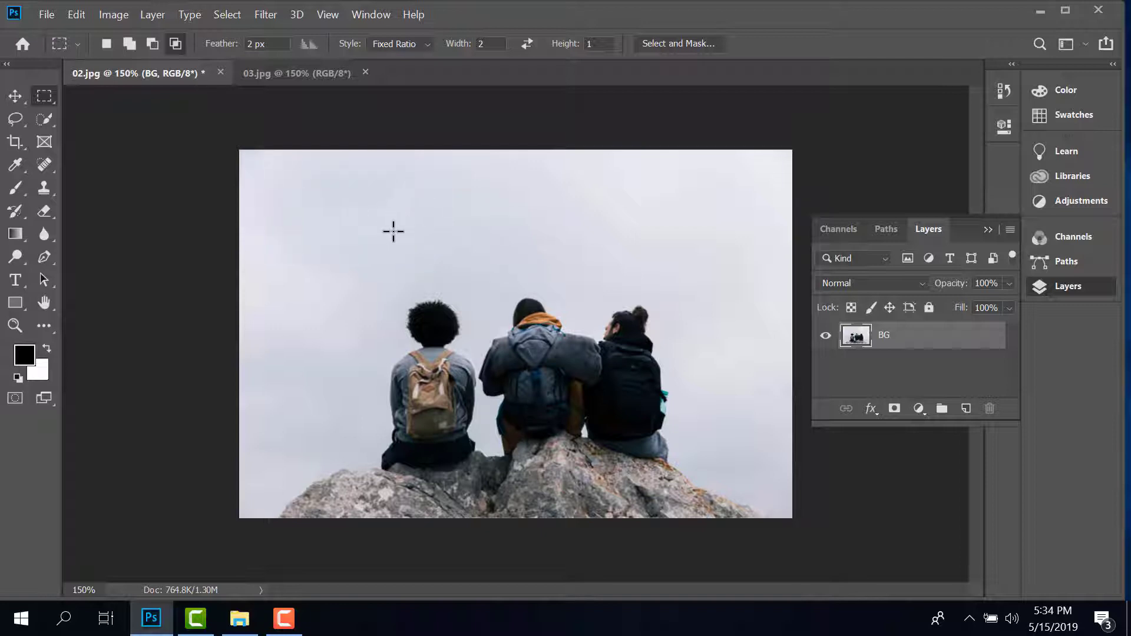
# Step: Drag a 2:1 rectangle of top-left sky, then add a second 2:1 rectangle to its right
pyautogui.rightClick(51, 100)
pyautogui.click(114, 101)
pyautogui.moveTo(246, 158)
pyautogui.mouseDown()
pyautogui.moveTo(421, 280)
pyautogui.moveTo(439, 259)
pyautogui.mouseUp()
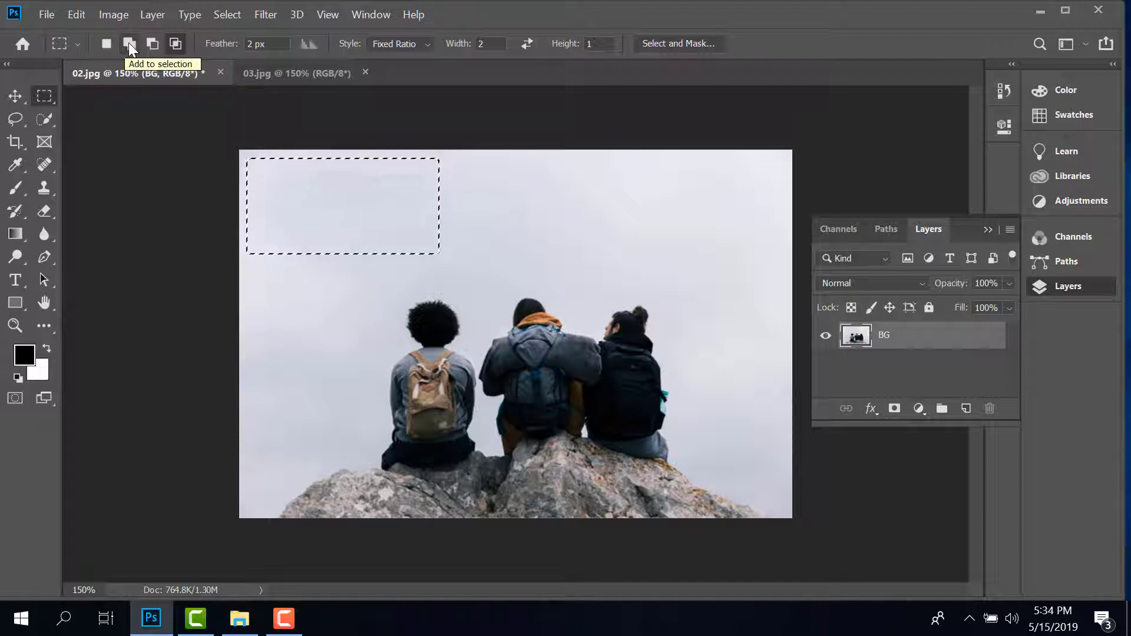
pyautogui.click(130, 45)
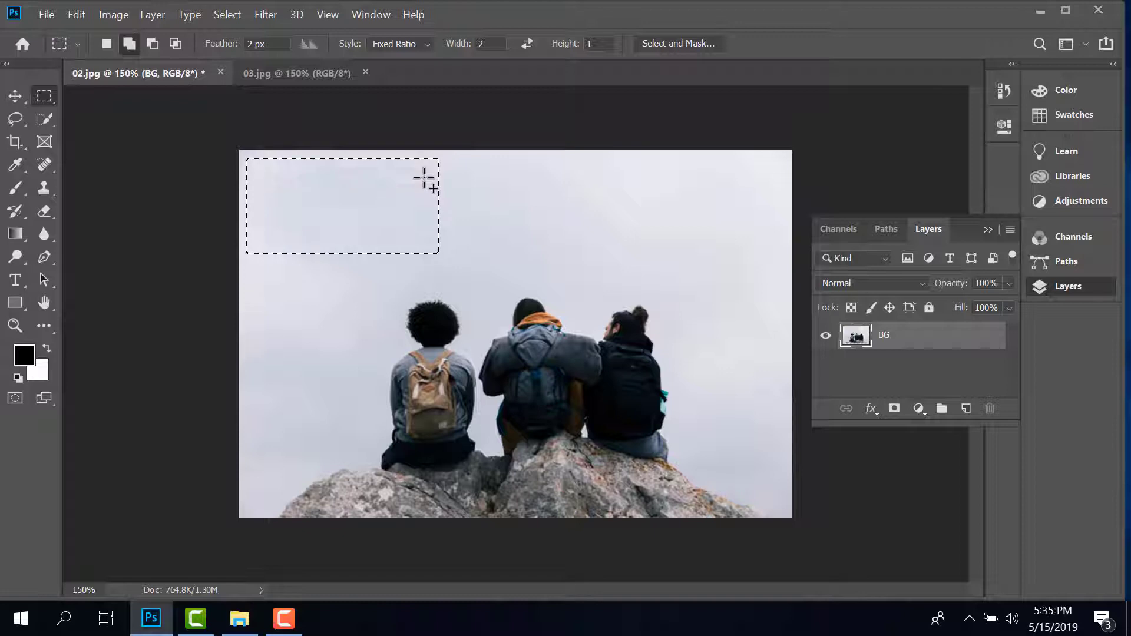
pyautogui.moveTo(423, 178); pyautogui.dragTo(538, 288)
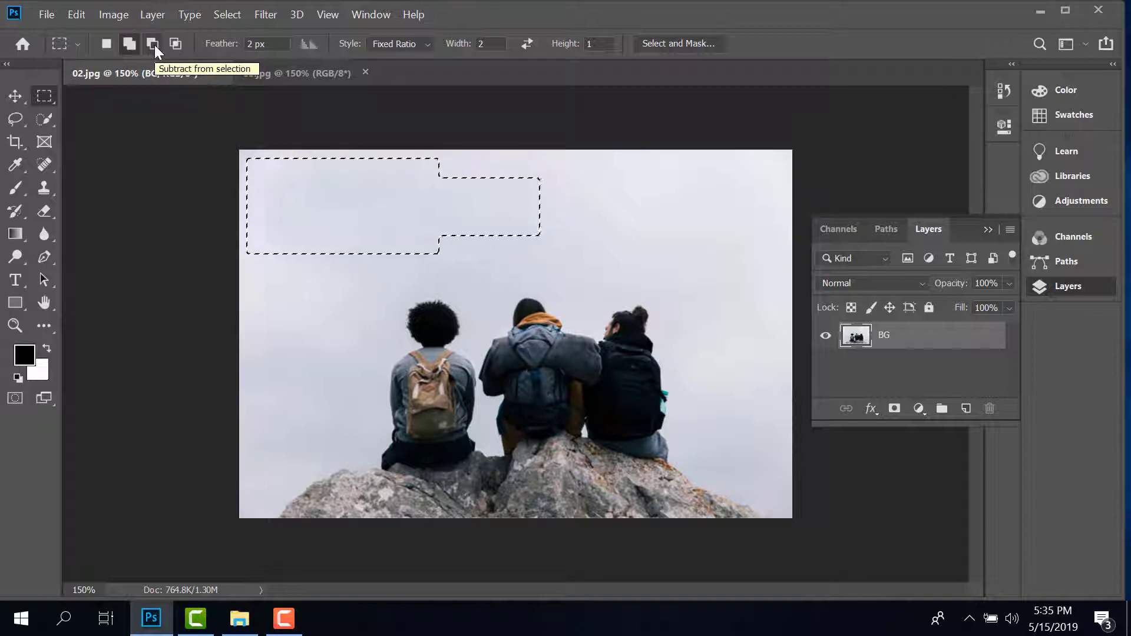
# Step: Switch to Subtract from selection and drag a marquee over the selection's right end
pyautogui.click(153, 44)
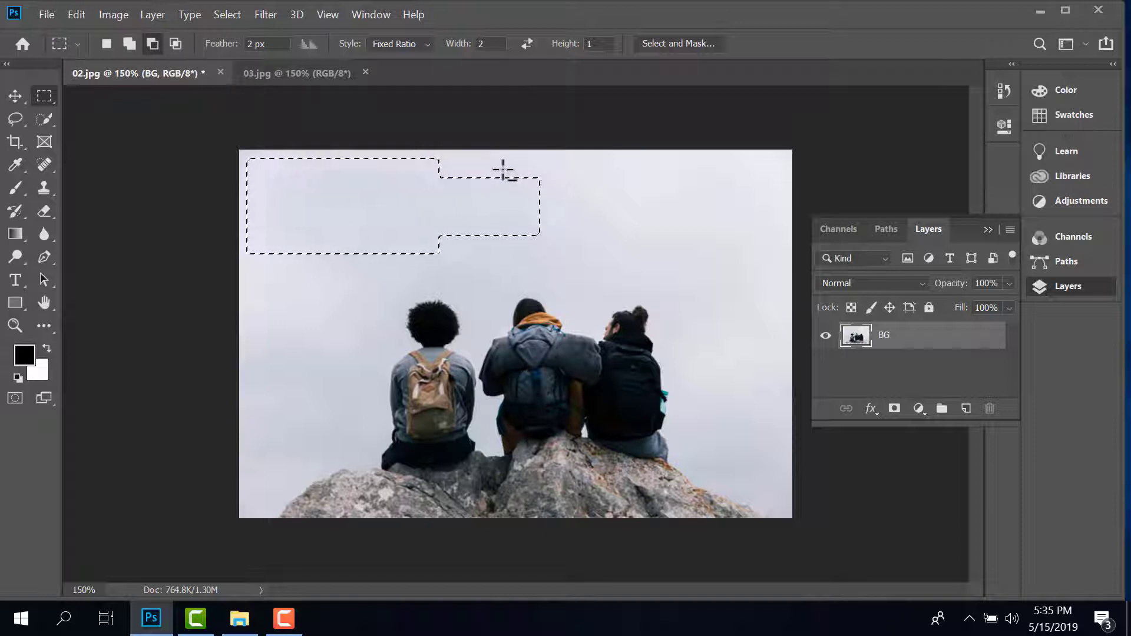
pyautogui.moveTo(504, 158)
pyautogui.mouseDown()
pyautogui.moveTo(519, 242)
pyautogui.moveTo(697, 337)
pyautogui.moveTo(689, 230)
pyautogui.moveTo(692, 285)
pyautogui.mouseUp()
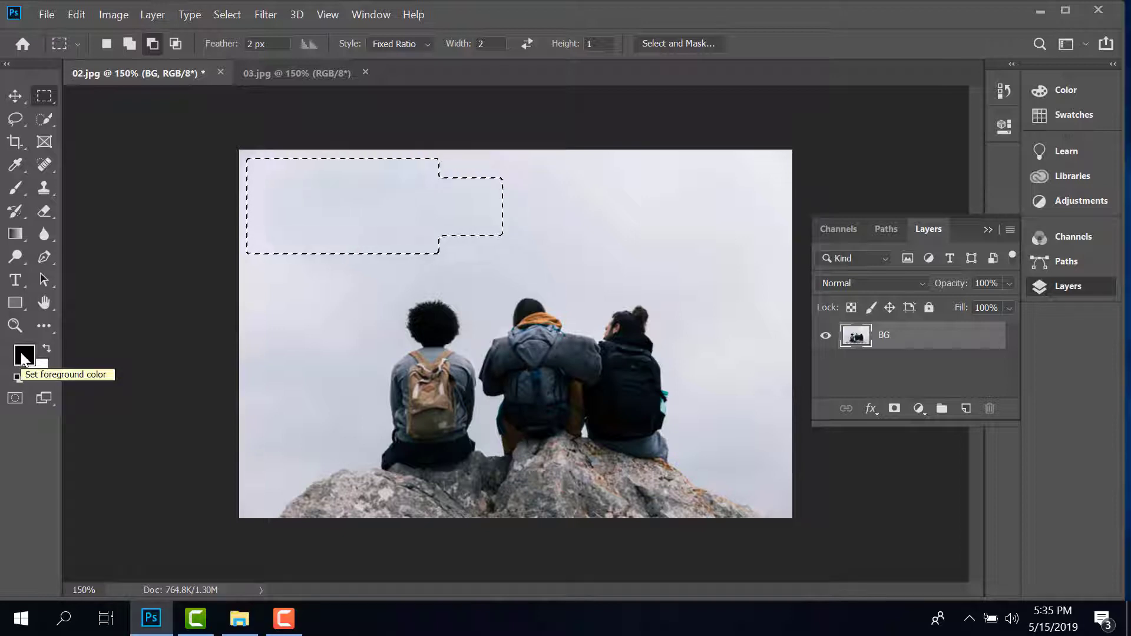
# Step: In the foreground colour picker, try Brightness, Red and Green models and Only Web Colors
pyautogui.click(23, 357)
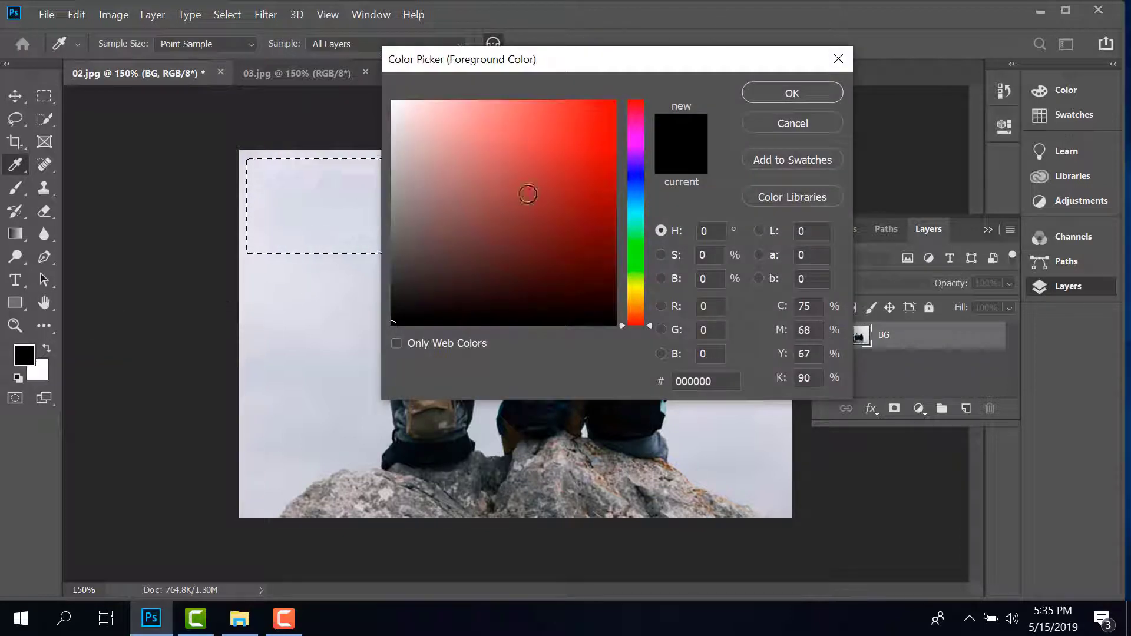
pyautogui.click(574, 112)
pyautogui.moveTo(635, 289); pyautogui.dragTo(630, 137)
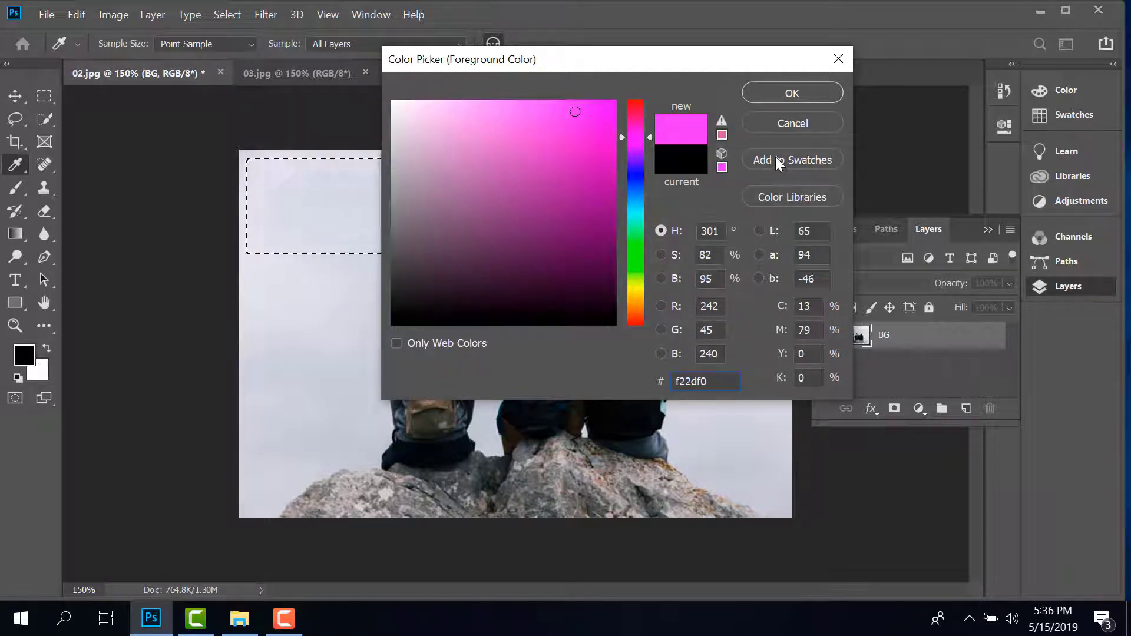
pyautogui.click(660, 279)
pyautogui.click(661, 303)
pyautogui.click(661, 330)
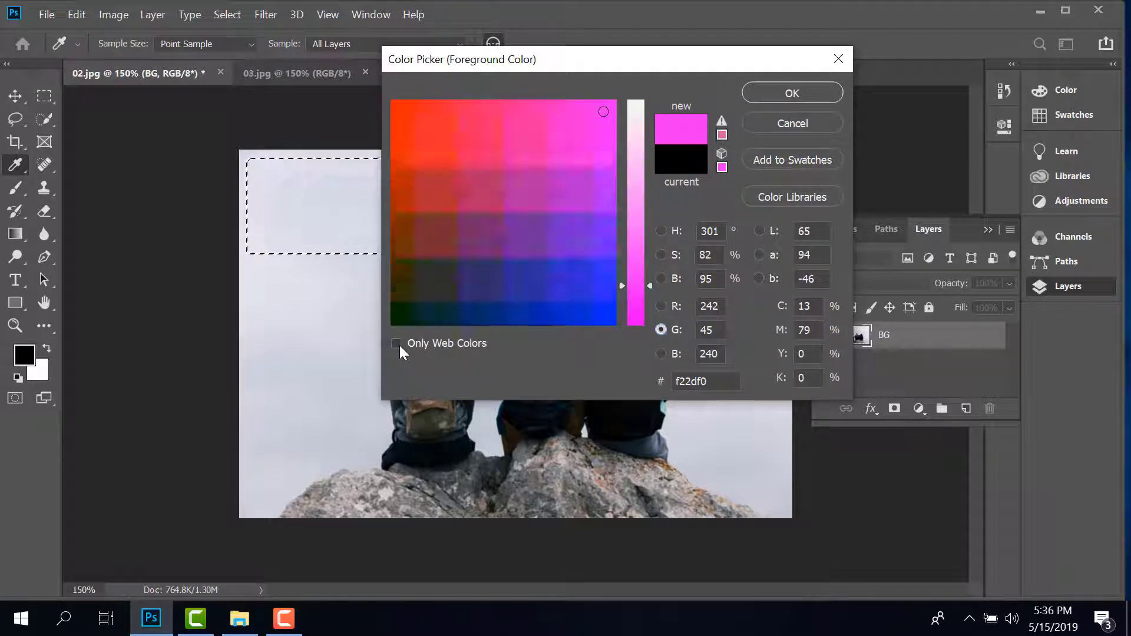
pyautogui.click(396, 343)
pyautogui.click(661, 231)
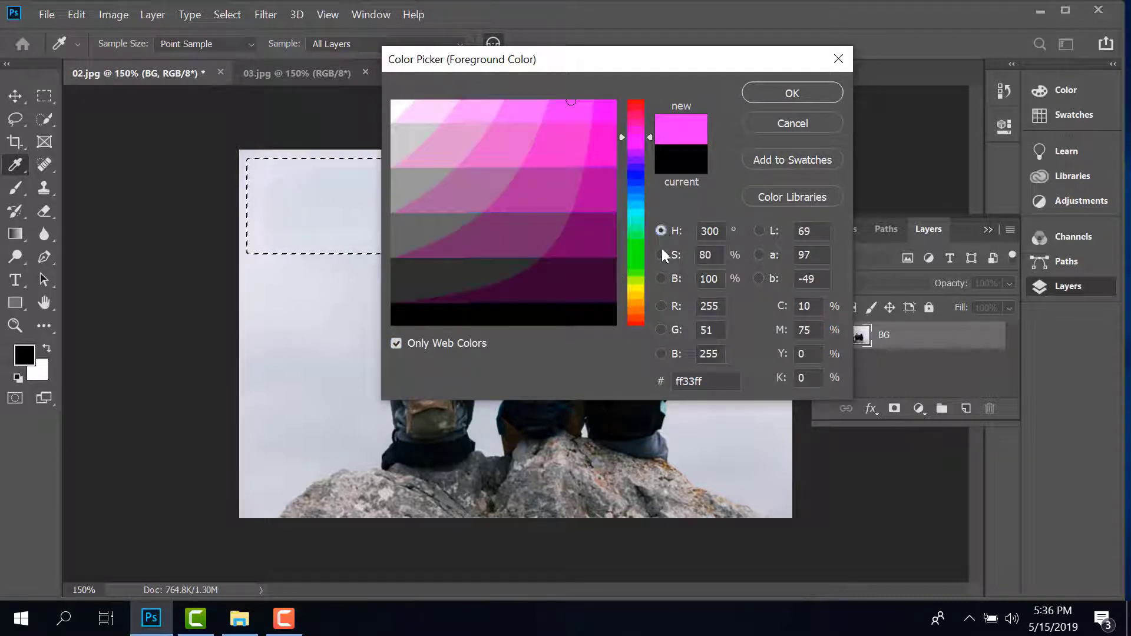
pyautogui.click(396, 343)
# Step: Pick deep blue #303ac2 as the foreground colour and confirm it
pyautogui.moveTo(538, 154); pyautogui.dragTo(552, 135)
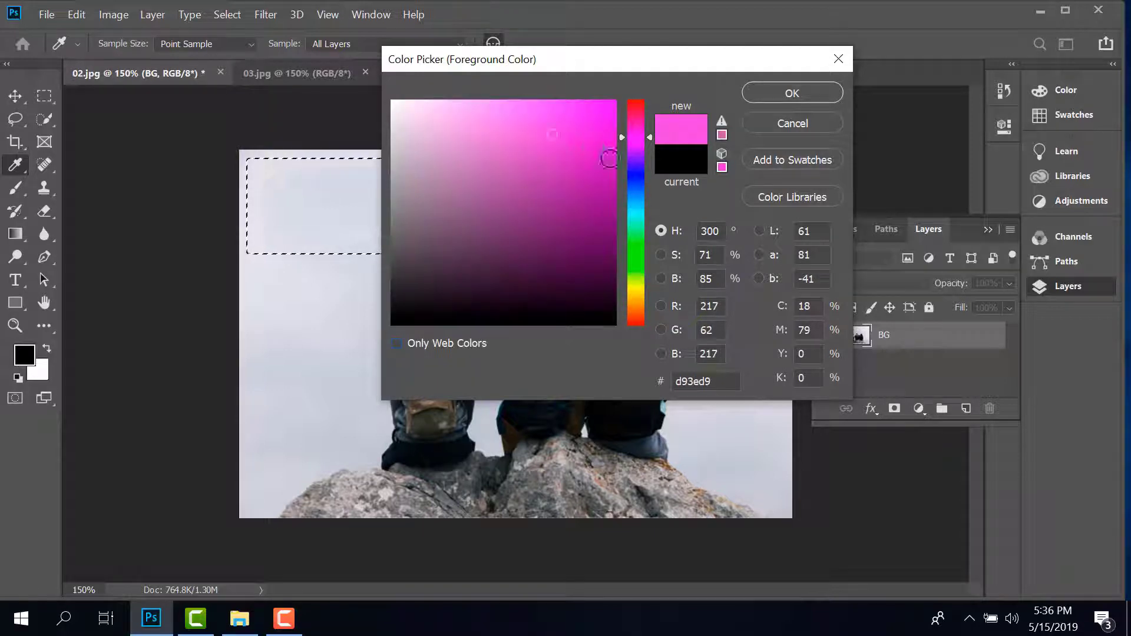
pyautogui.moveTo(635, 216); pyautogui.dragTo(635, 177)
pyautogui.moveTo(569, 167); pyautogui.dragTo(560, 155)
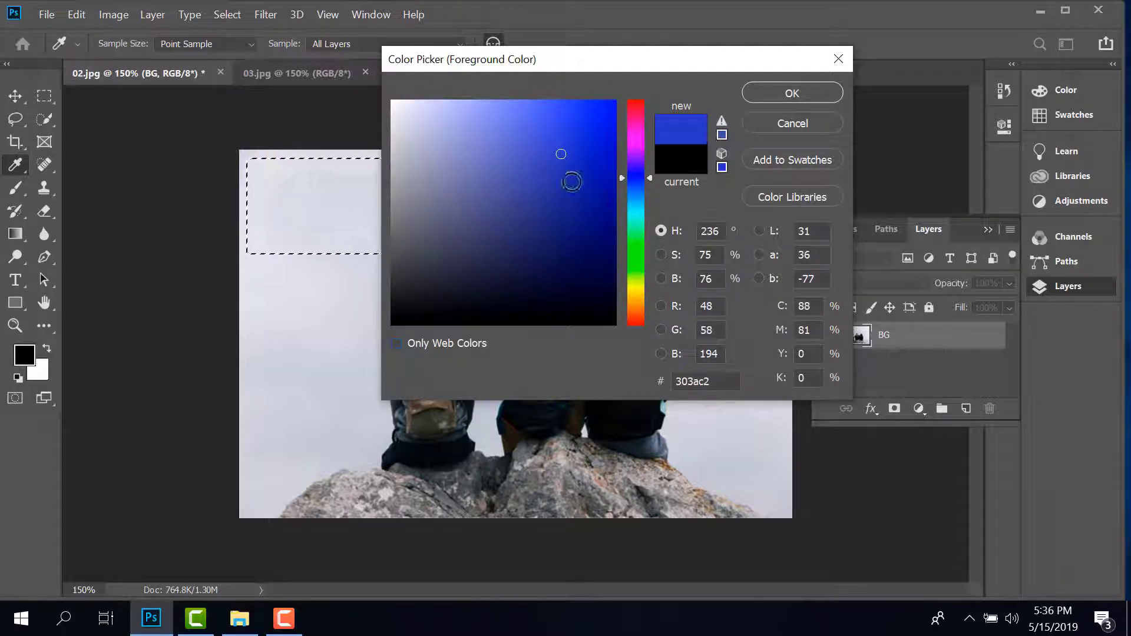
pyautogui.click(783, 94)
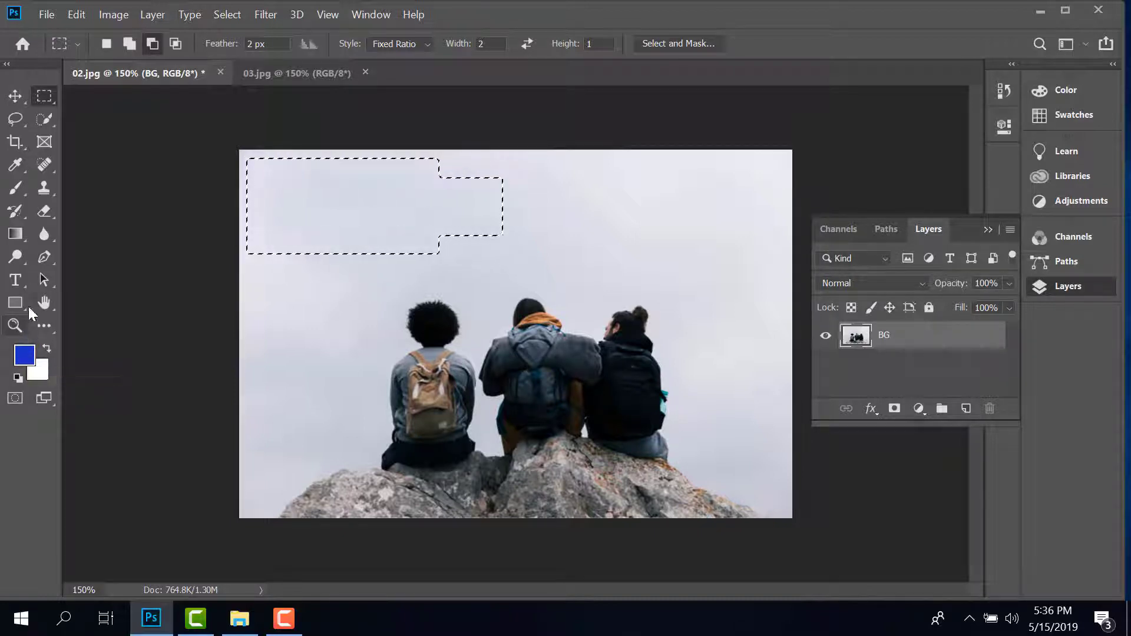
# Step: Fill the stepped sky selection with blue using the Paint Bucket Tool
pyautogui.click(26, 260)
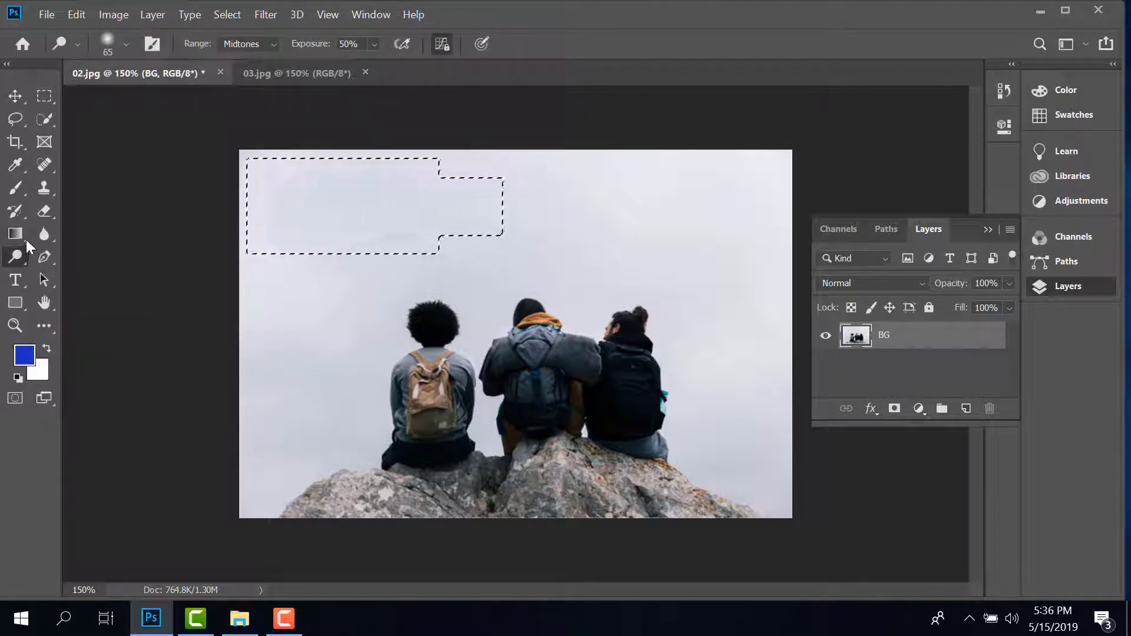
pyautogui.click(26, 238)
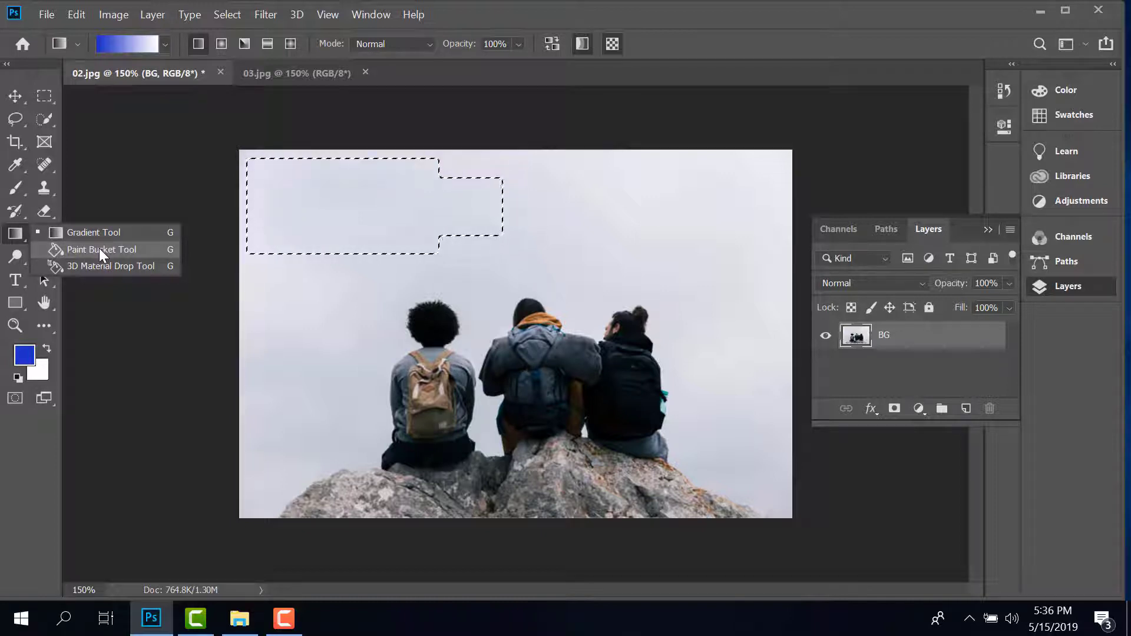
pyautogui.click(99, 249)
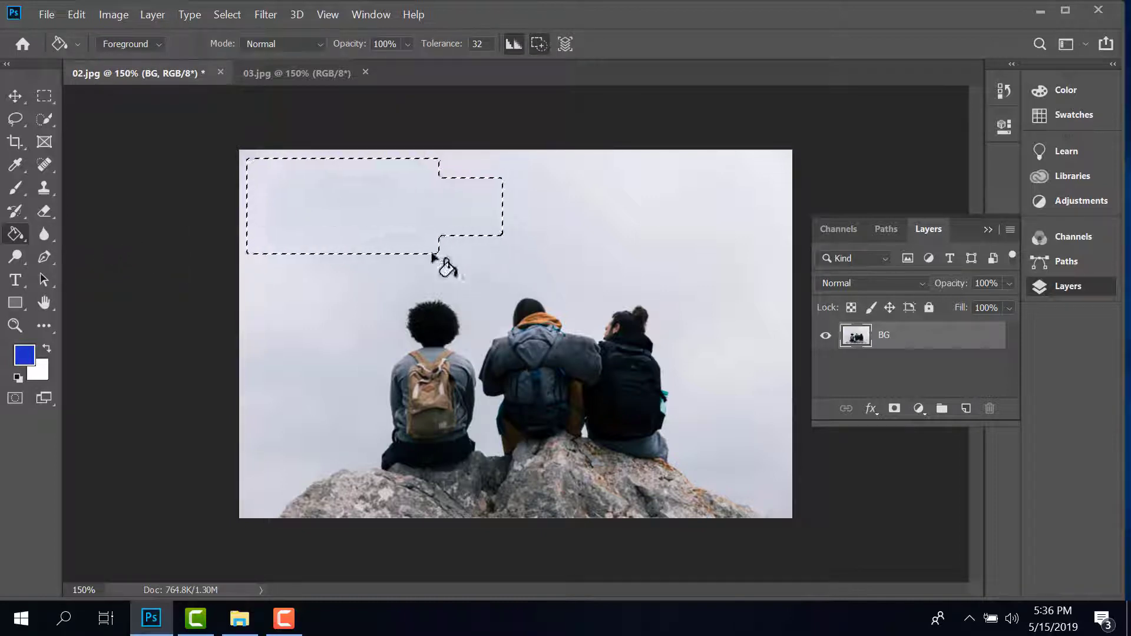
pyautogui.click(372, 192)
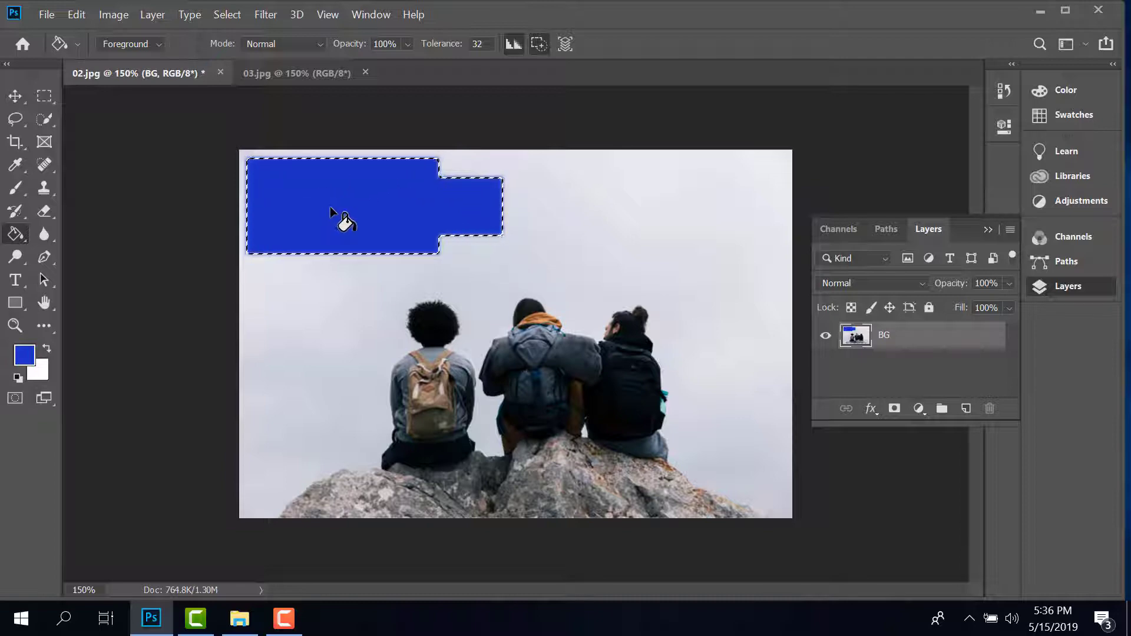
# Step: Undo the Paint Bucket fill from the Edit menu
pyautogui.click(79, 13)
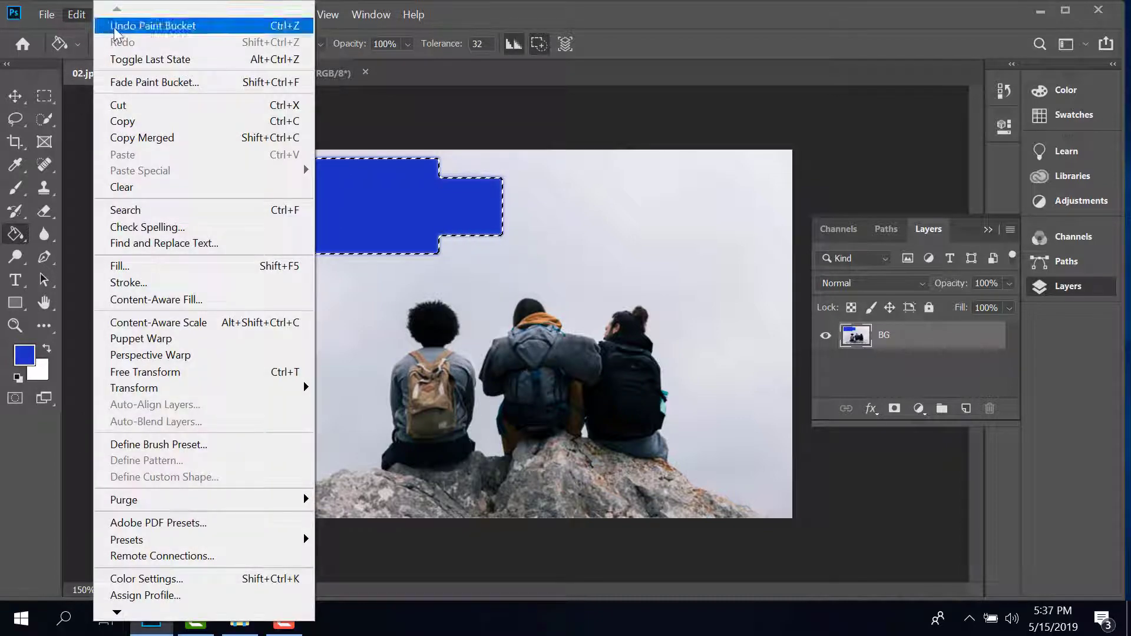
pyautogui.click(117, 26)
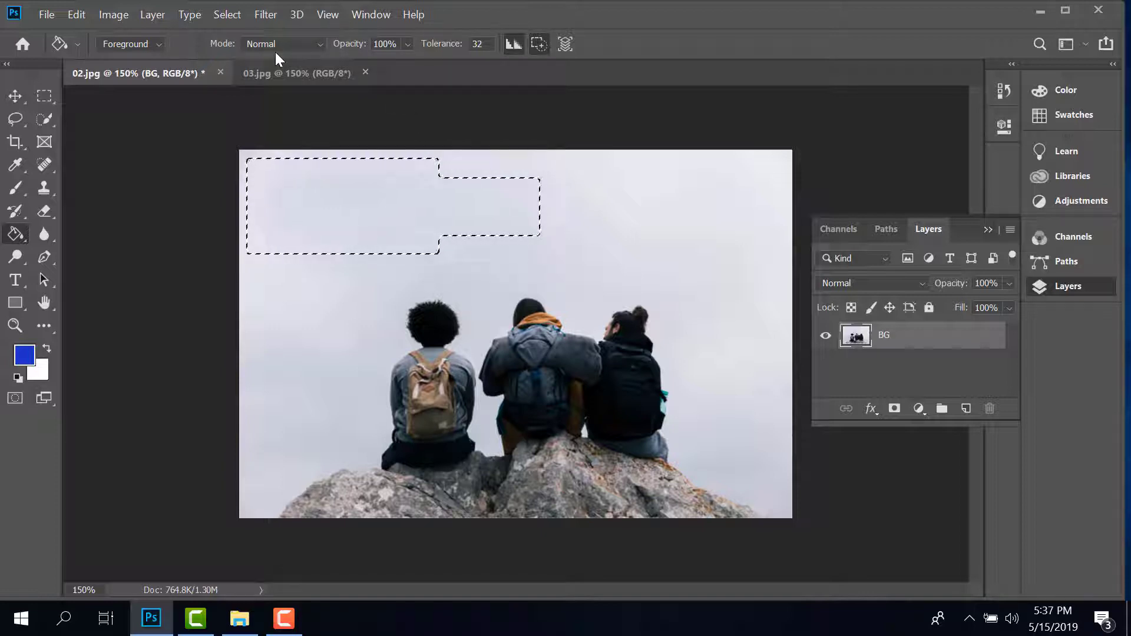
# Step: Check the Rectangular Marquee's Fixed Ratio height, then deselect the notched sky selection with Ctrl+D
pyautogui.click(44, 95)
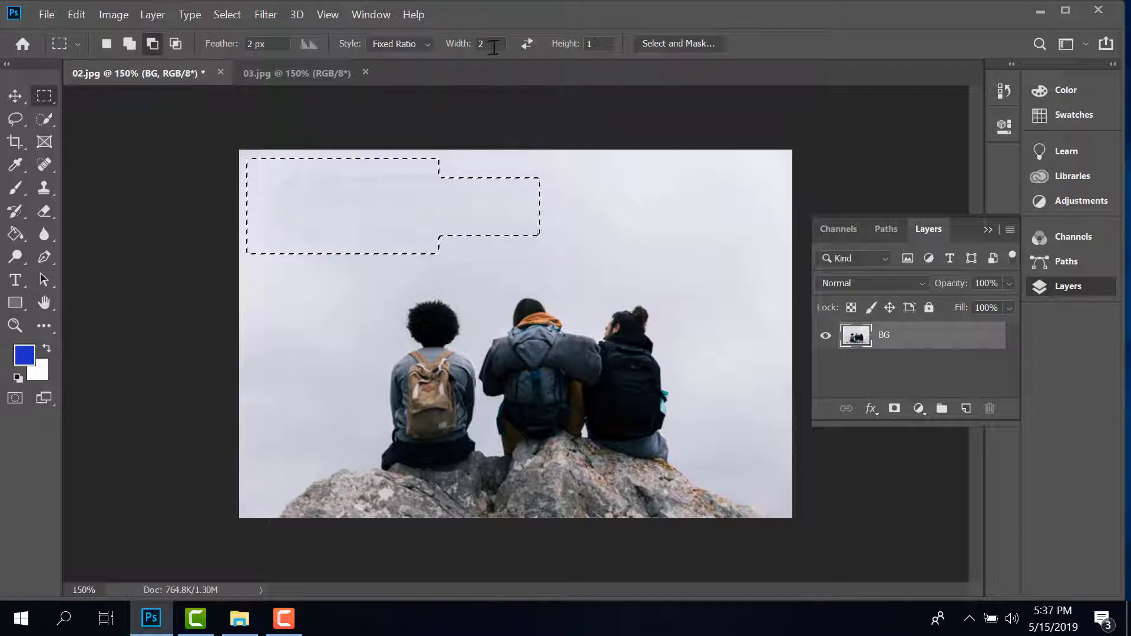
pyautogui.click(589, 43)
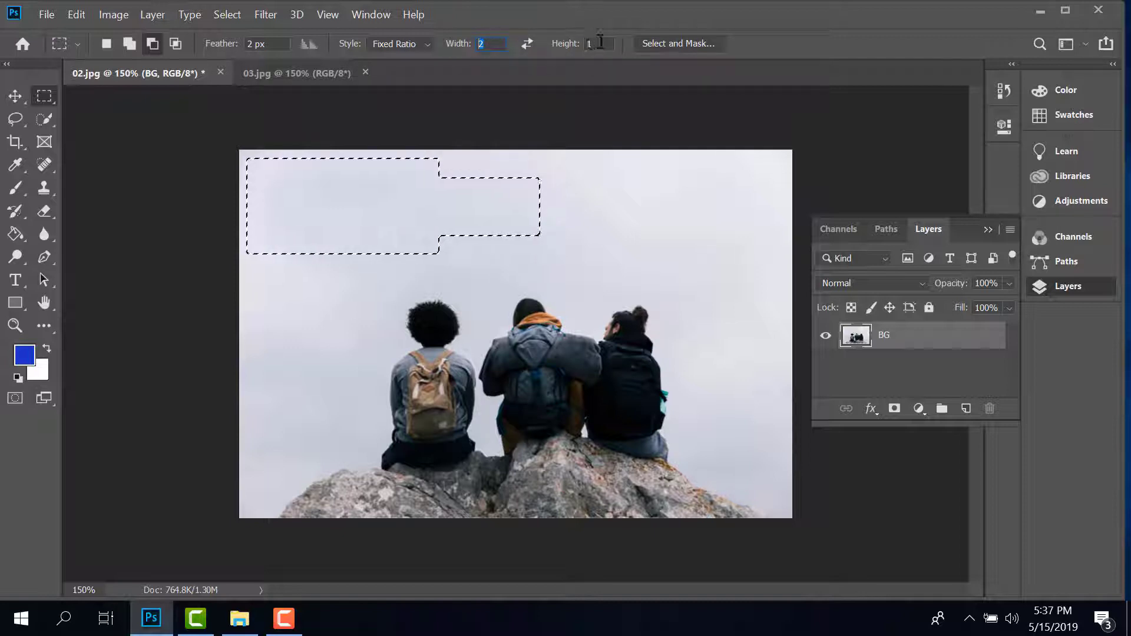
pyautogui.click(596, 44)
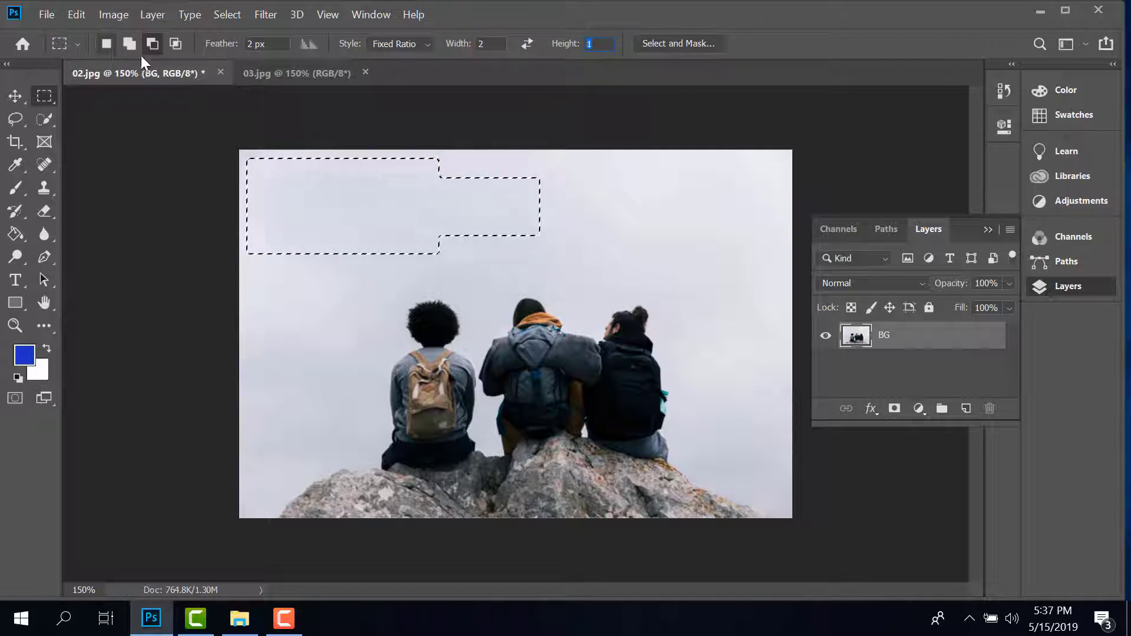
pyautogui.click(15, 95)
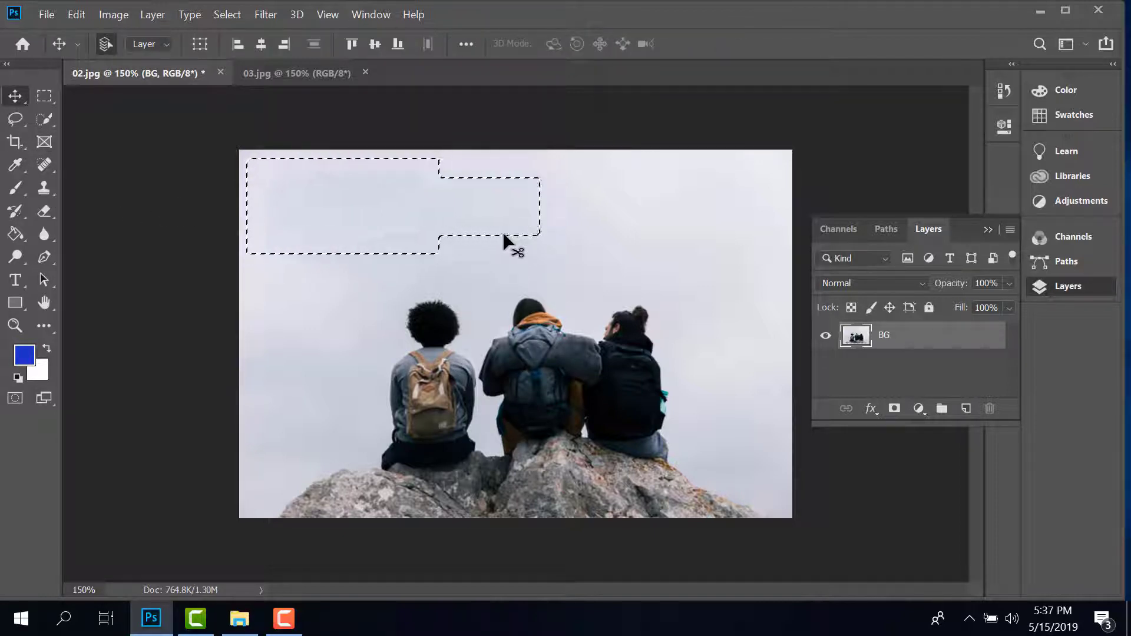
pyautogui.hotkey('ctrl', 'd')
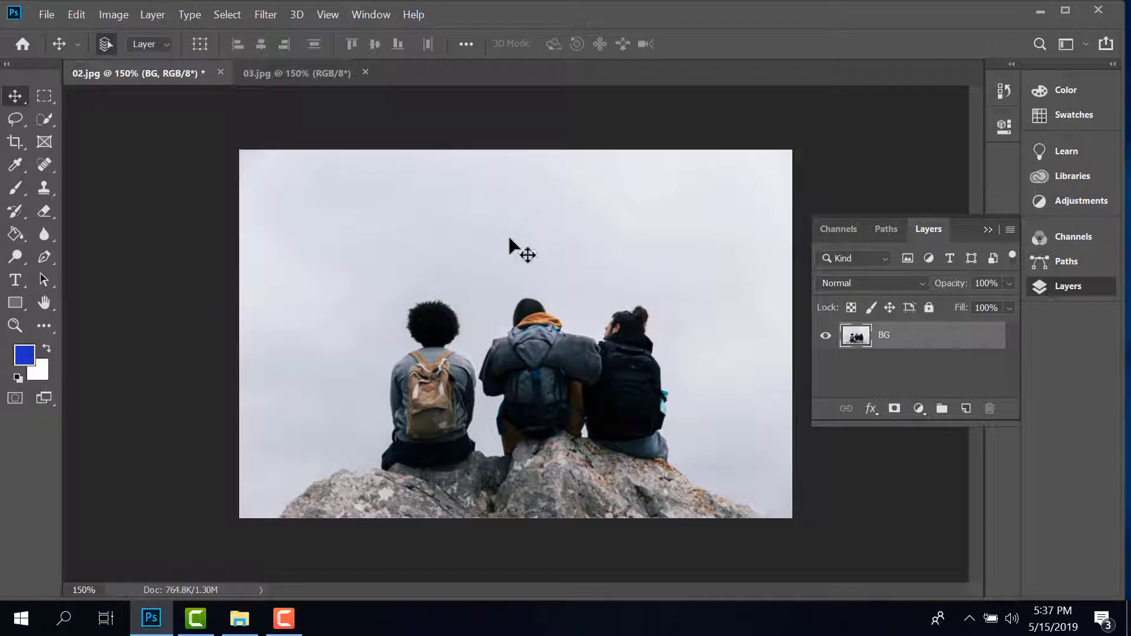
# Step: In New Selection mode, draw a 2:1 rectangle in the sky above the left hiker
pyautogui.click(49, 94)
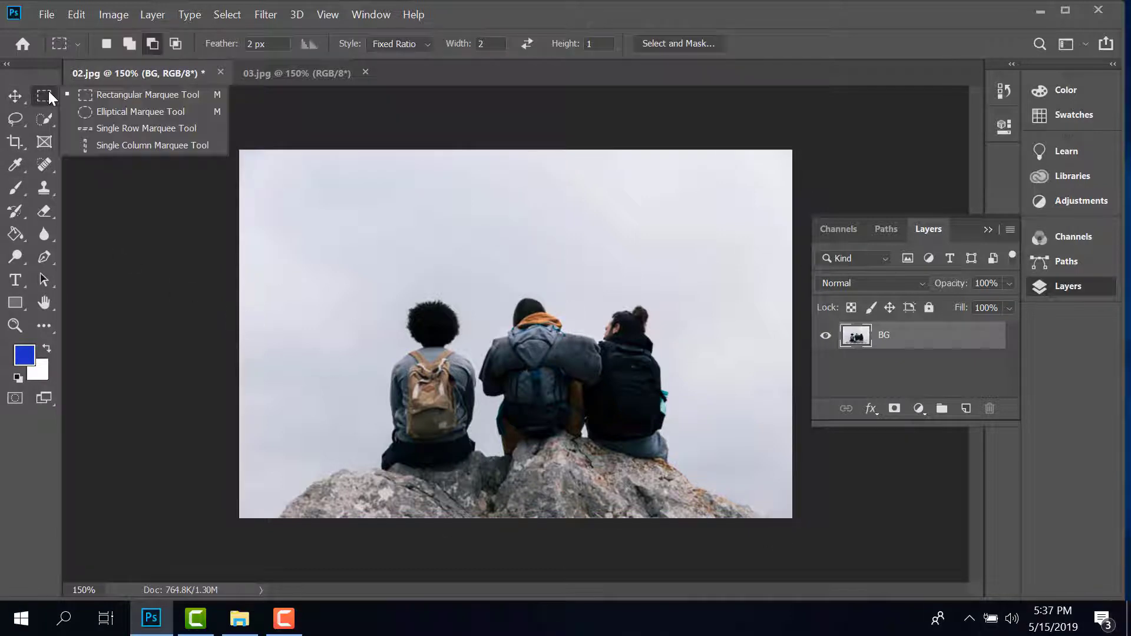
pyautogui.click(60, 93)
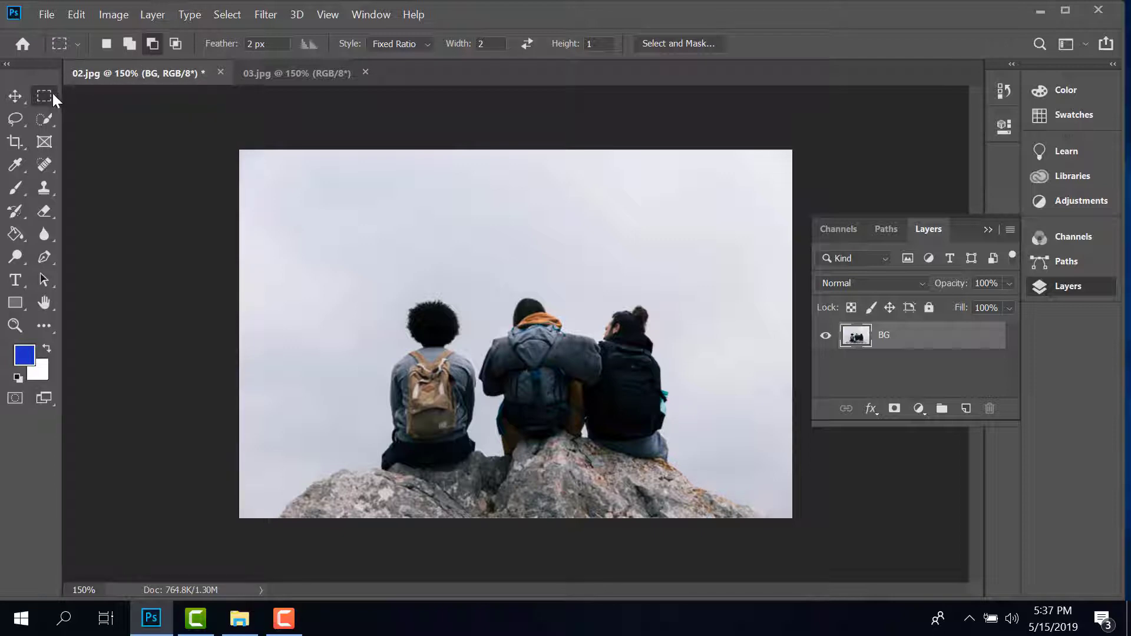
pyautogui.click(107, 42)
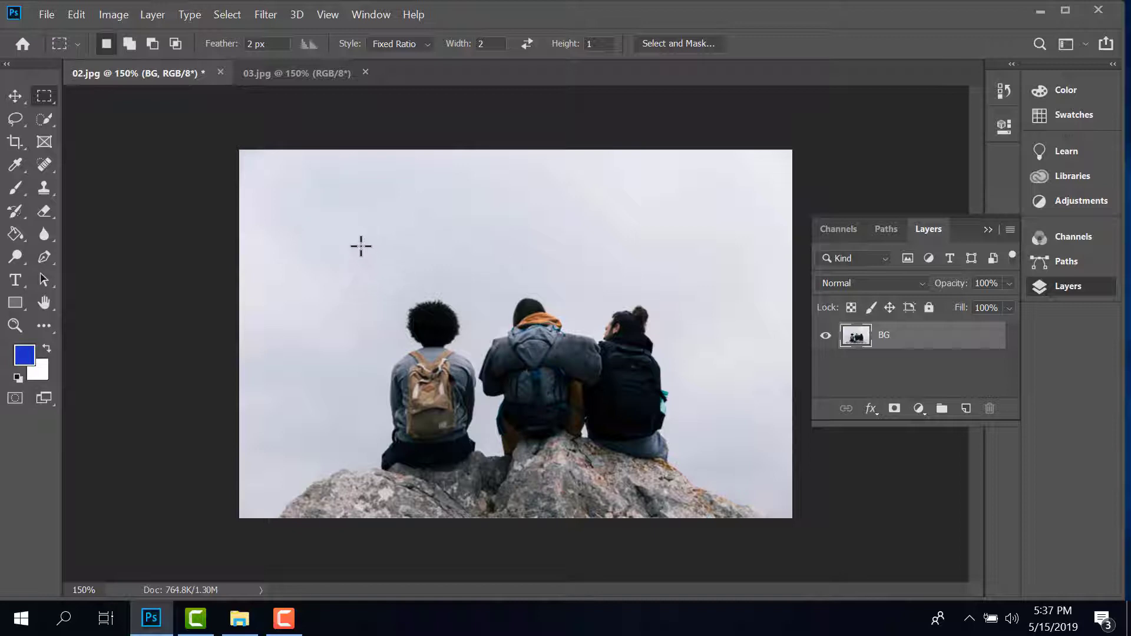
pyautogui.moveTo(360, 246)
pyautogui.mouseDown()
pyautogui.moveTo(484, 364)
pyautogui.moveTo(507, 352)
pyautogui.mouseUp()
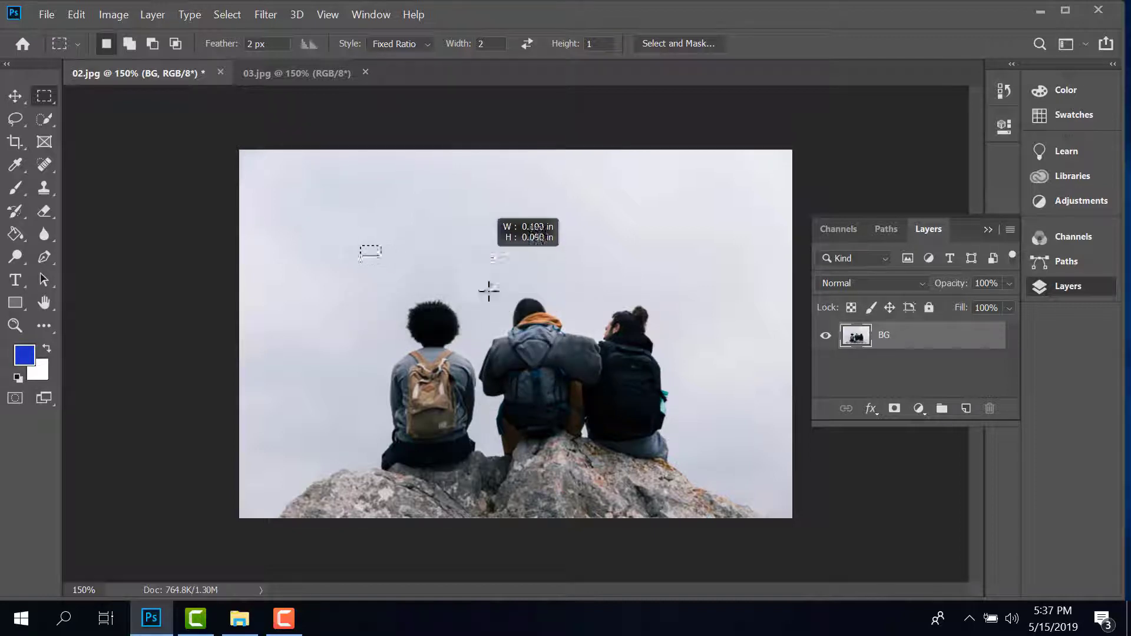
# Step: Switch the marquee Style to Normal, then select and deselect a rectangle around the left hiker's head
pyautogui.click(399, 44)
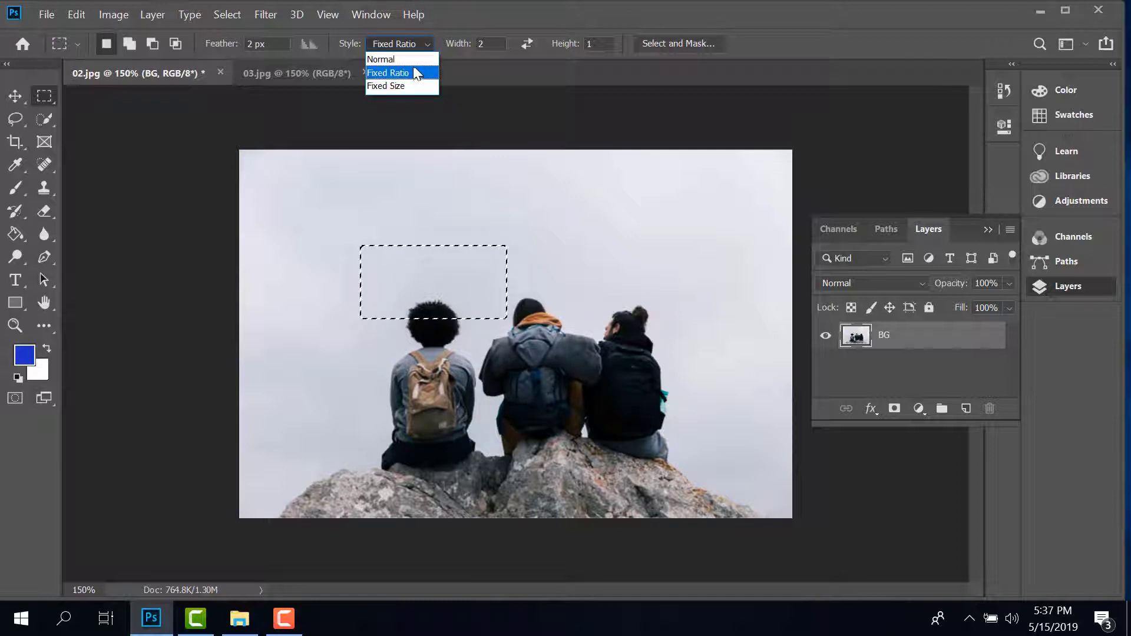
pyautogui.click(388, 60)
pyautogui.moveTo(377, 230); pyautogui.dragTo(485, 377)
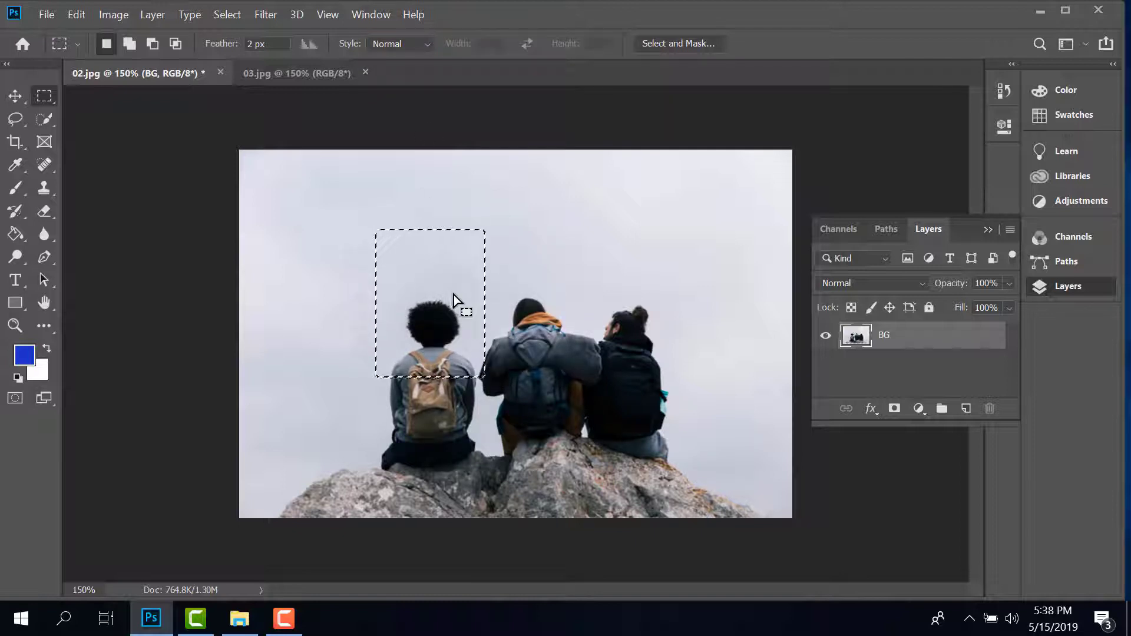
pyautogui.hotkey('ctrl', 'd')
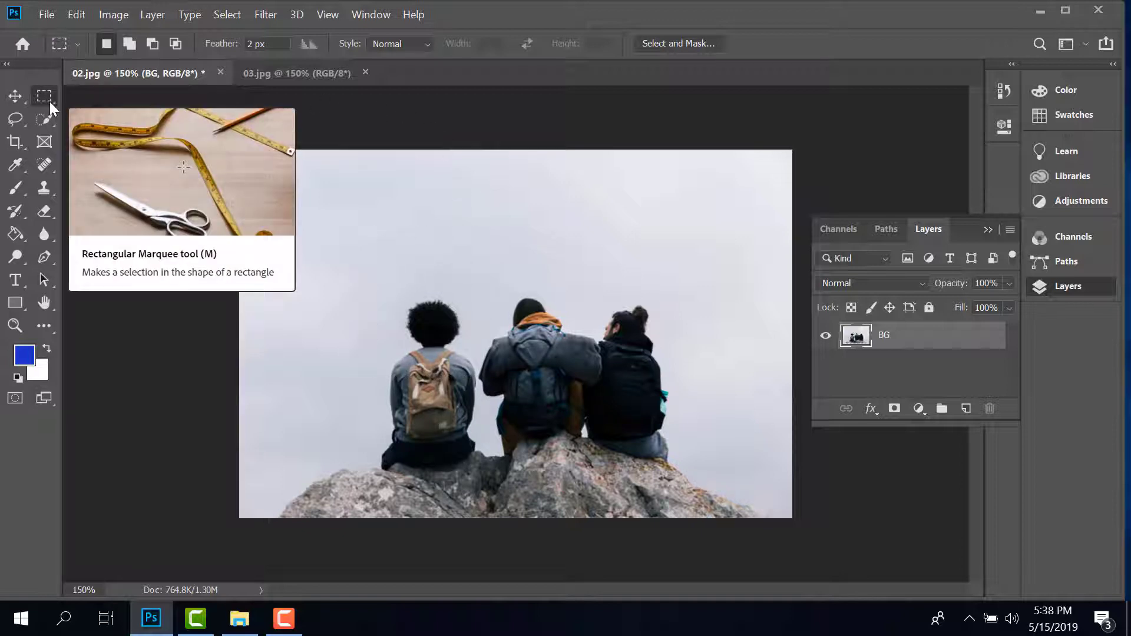
# Step: Draw another freely sized selection in the sky, then clear it
pyautogui.moveTo(51, 101); pyautogui.dragTo(100, 92)
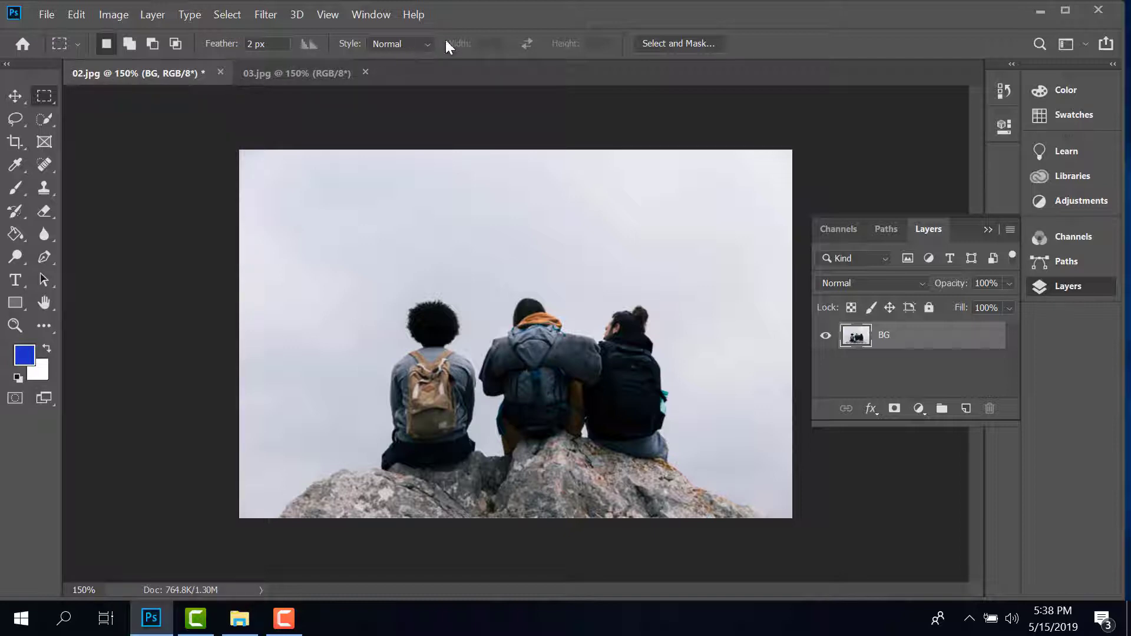
pyautogui.moveTo(357, 198)
pyautogui.mouseDown()
pyautogui.moveTo(626, 290)
pyautogui.moveTo(624, 201)
pyautogui.moveTo(447, 458)
pyautogui.moveTo(768, 434)
pyautogui.moveTo(616, 262)
pyautogui.moveTo(434, 299)
pyautogui.mouseUp()
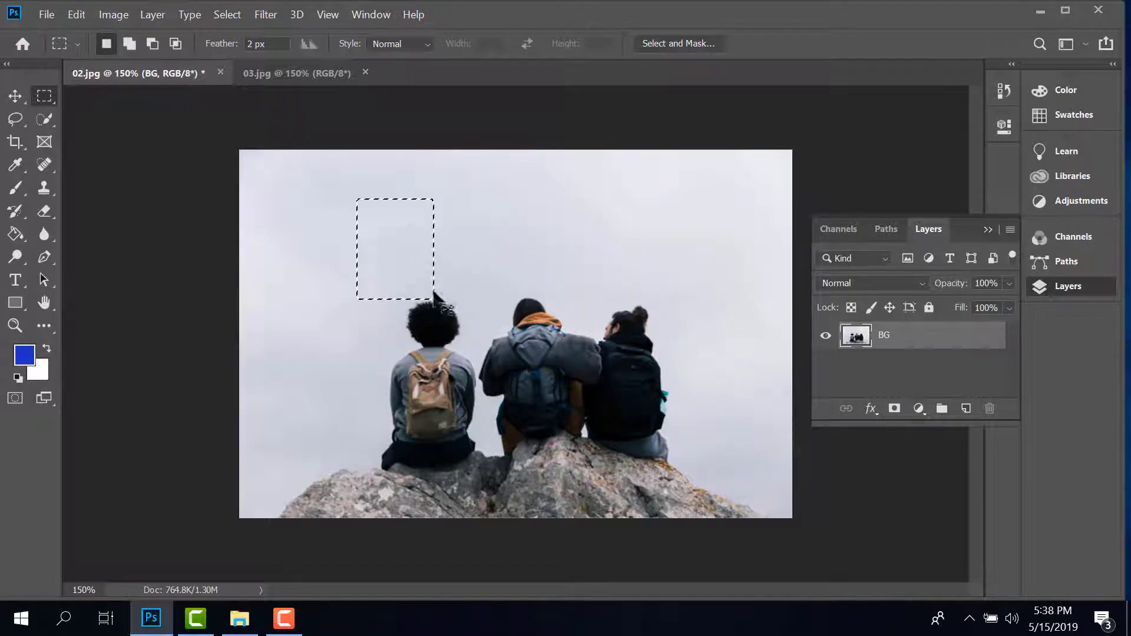
pyautogui.click(437, 281)
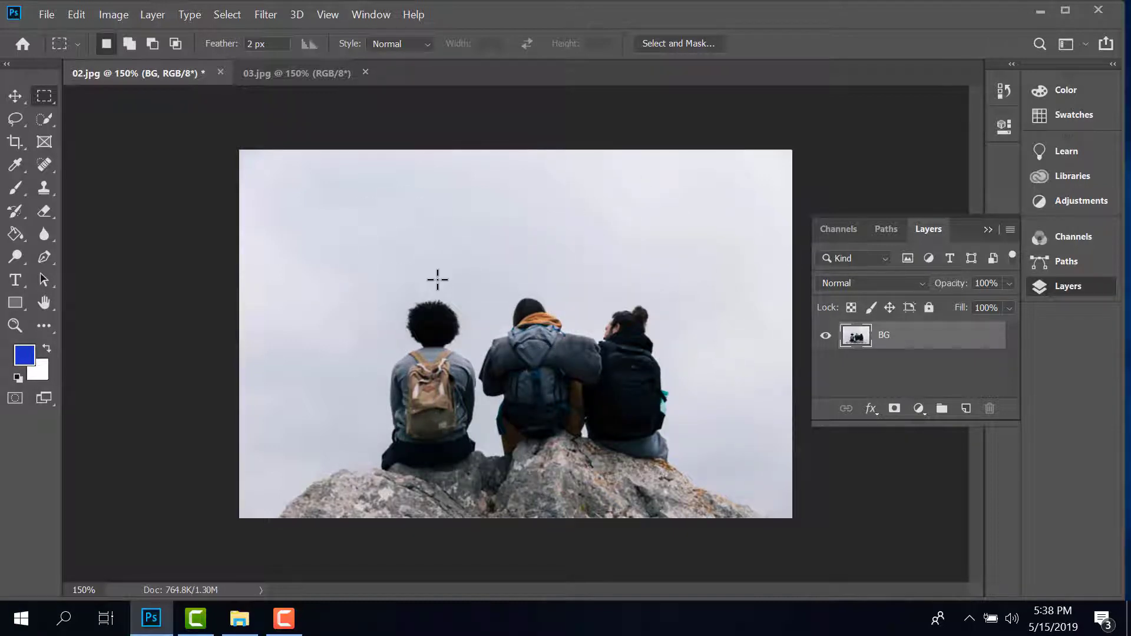
pyautogui.click(429, 41)
# Step: Set the Style to Fixed Ratio, drag a 2:1 selection across the sky, then deselect it
pyautogui.click(405, 70)
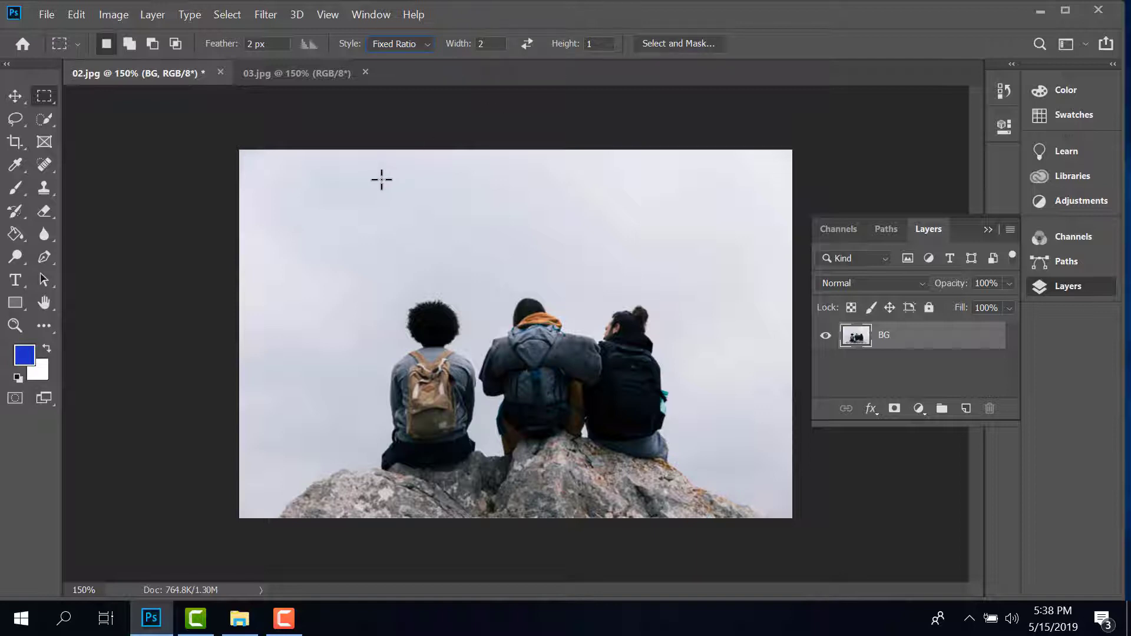
pyautogui.moveTo(359, 182)
pyautogui.mouseDown()
pyautogui.moveTo(602, 342)
pyautogui.moveTo(688, 231)
pyautogui.moveTo(661, 285)
pyautogui.mouseUp()
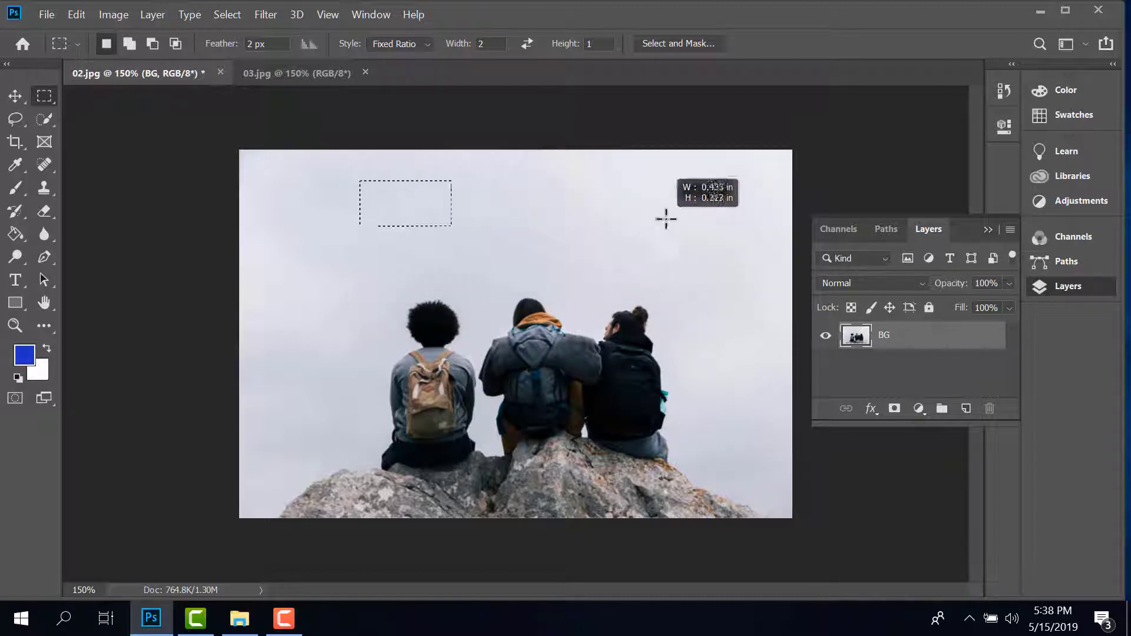
pyautogui.moveTo(661, 285); pyautogui.dragTo(611, 270)
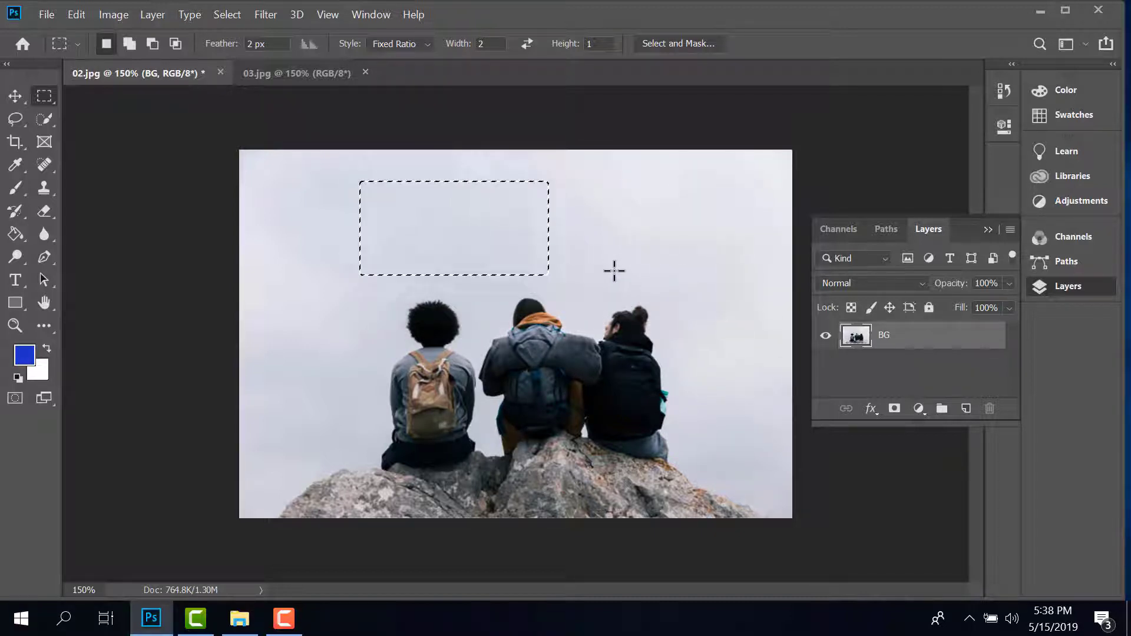
pyautogui.hotkey('ctrl', 'd')
pyautogui.write('2')
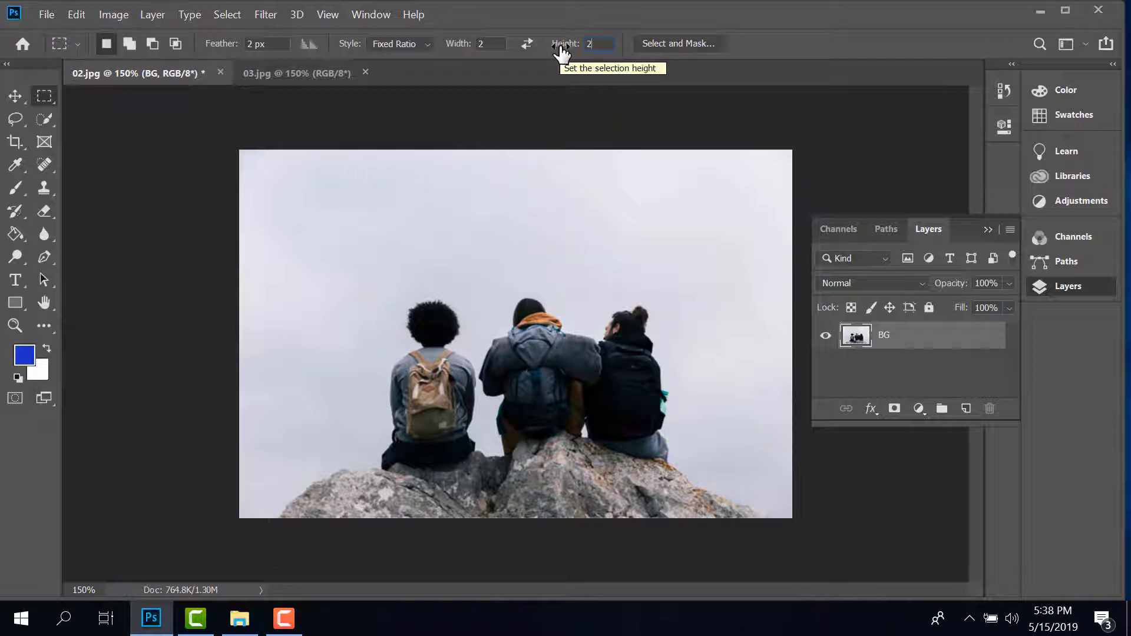
# Step: With the ratio height at 2, draw a square selection above the left hiker, then deselect
pyautogui.press('Return')
pyautogui.moveTo(366, 182)
pyautogui.mouseDown()
pyautogui.moveTo(488, 312)
pyautogui.moveTo(677, 371)
pyautogui.moveTo(447, 263)
pyautogui.moveTo(651, 338)
pyautogui.moveTo(564, 312)
pyautogui.mouseUp()
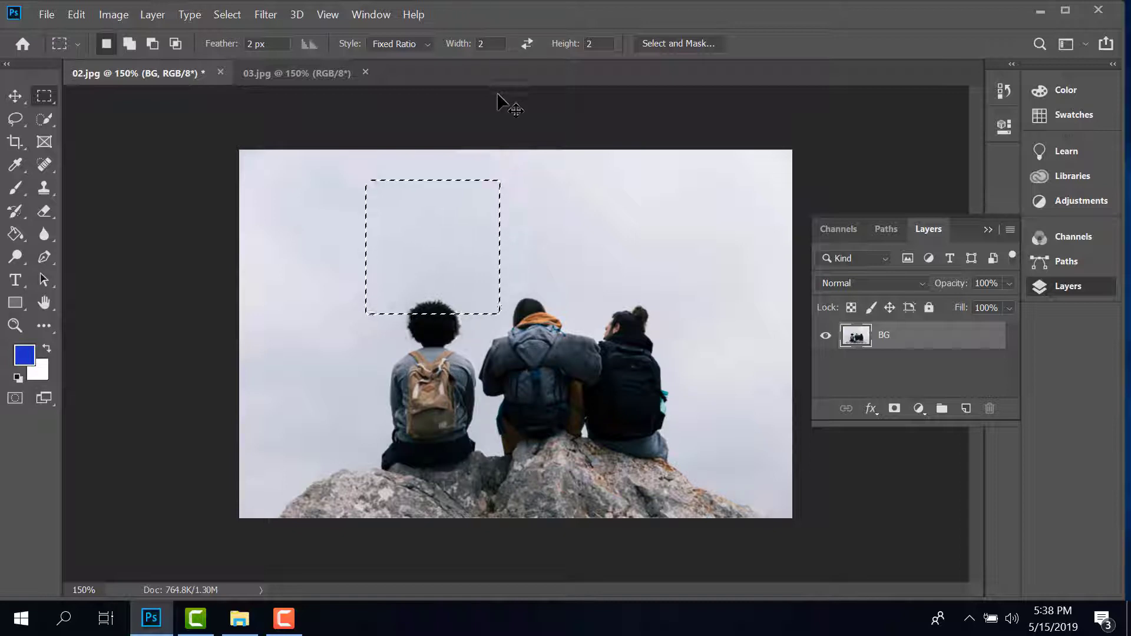
pyautogui.hotkey('ctrl', 'd')
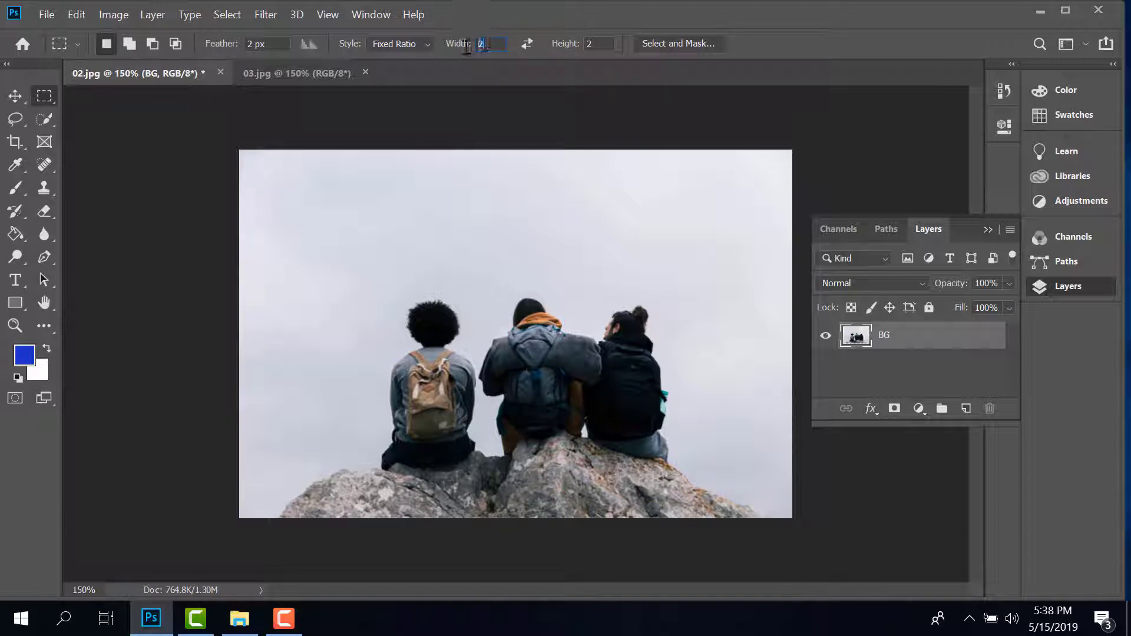
# Step: Set the marquee Style to Fixed Size with Width 50 px and Height 64 px
pyautogui.click(422, 45)
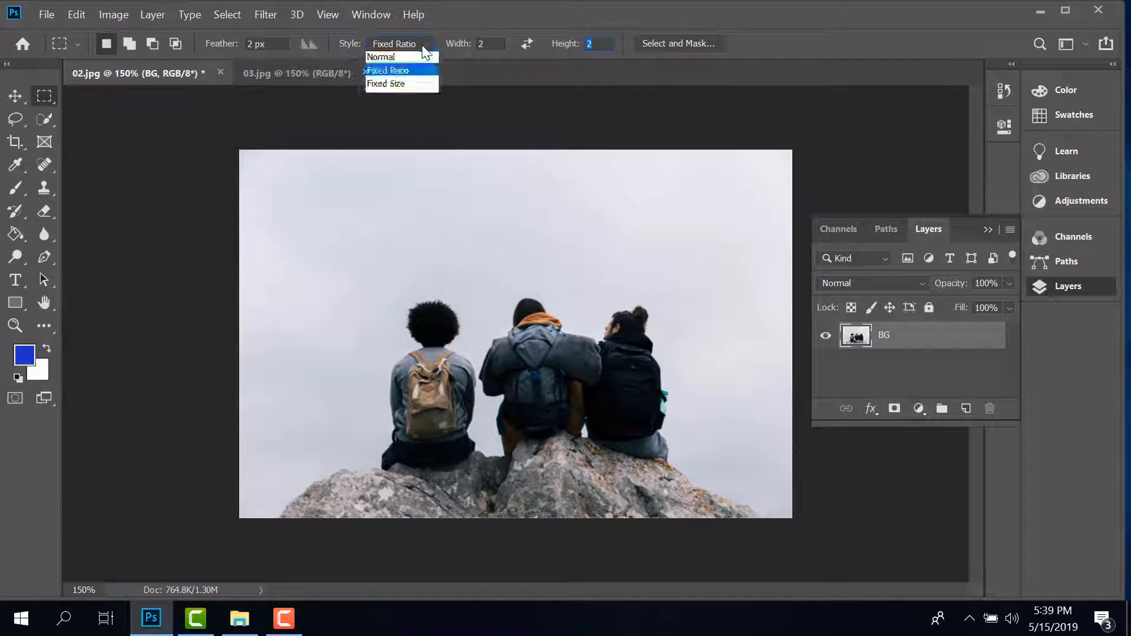
pyautogui.click(393, 86)
pyautogui.click(478, 41)
pyautogui.write('50')
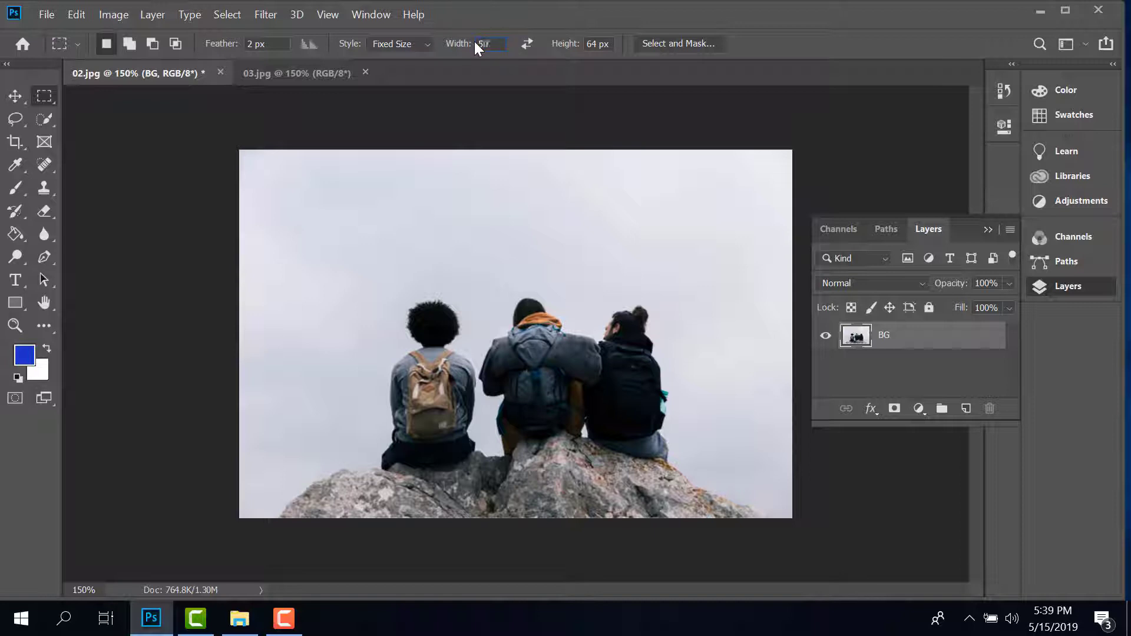
pyautogui.press('Return')
# Step: Place the 50 × 64 px selection in the sky above the middle hiker
pyautogui.click(408, 285)
pyautogui.moveTo(408, 284); pyautogui.dragTo(383, 220)
pyautogui.click(386, 214)
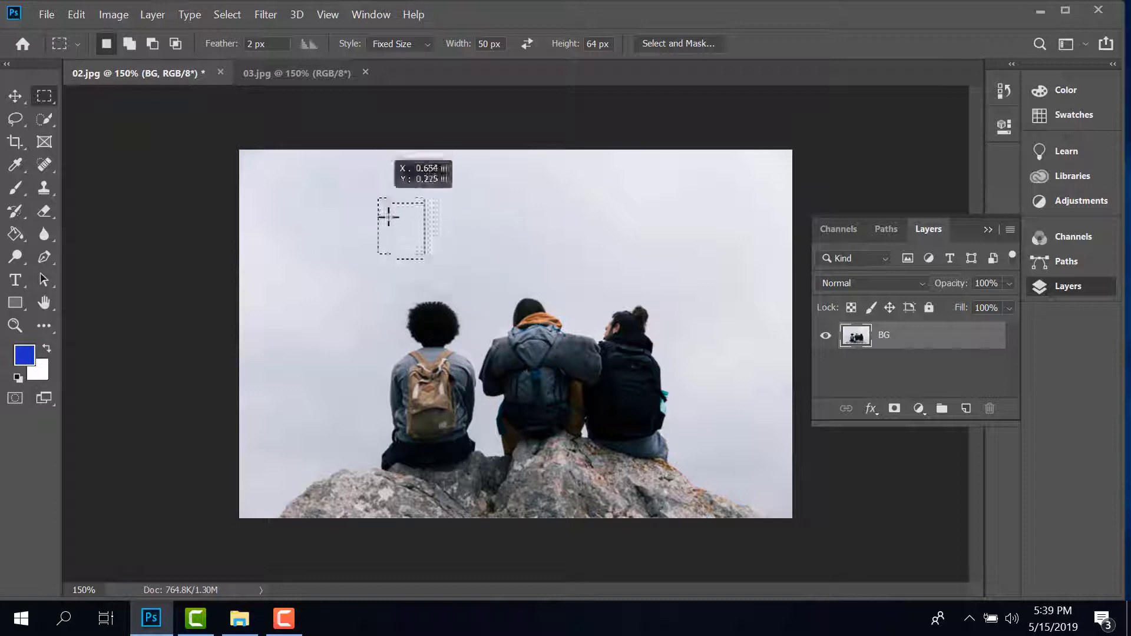
pyautogui.click(395, 228)
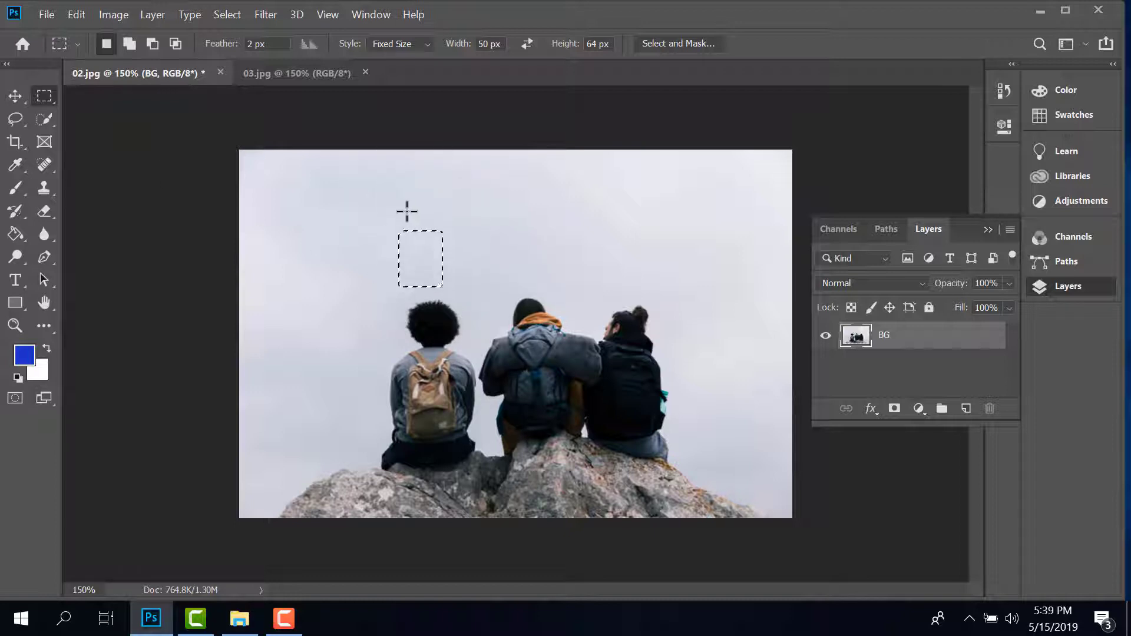
pyautogui.click(440, 211)
pyautogui.moveTo(440, 210)
pyautogui.mouseDown()
pyautogui.moveTo(469, 197)
pyautogui.moveTo(488, 211)
pyautogui.mouseUp()
# Step: Deselect the 50 × 64 px fixed-size selection with Ctrl+D
pyautogui.hotkey('ctrl', 'd')
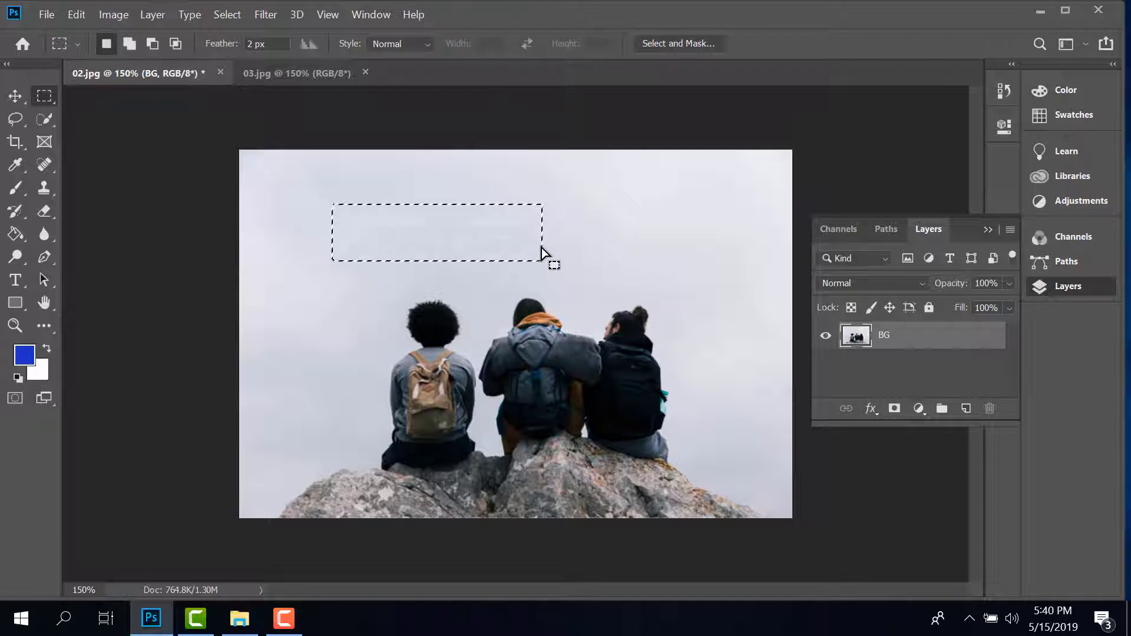
pyautogui.hotkey('ctrl', 'd')
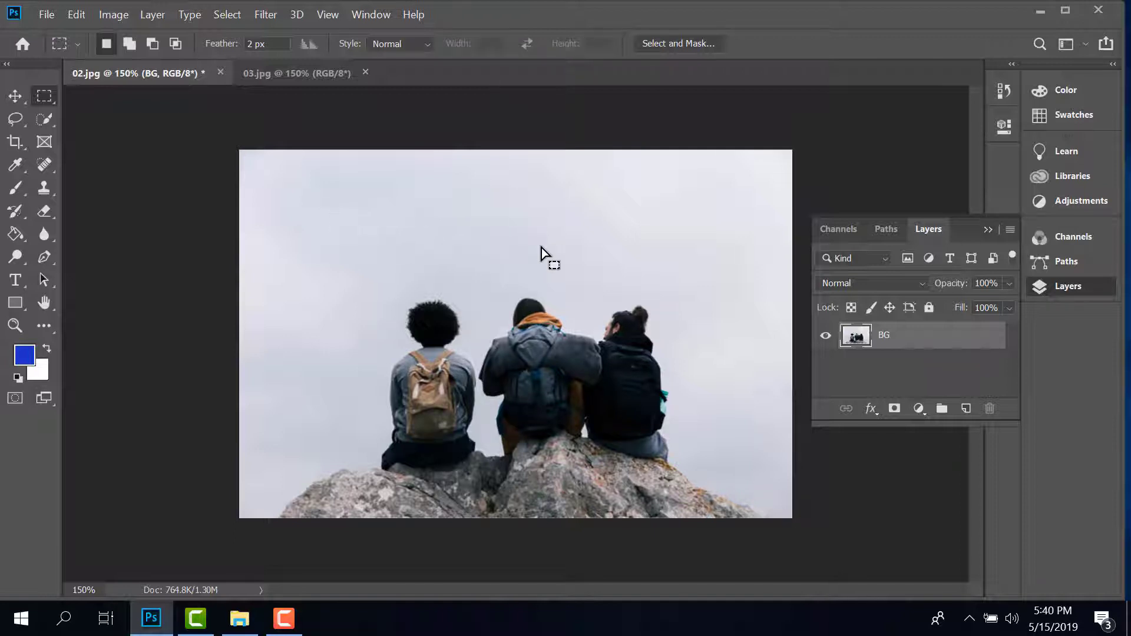